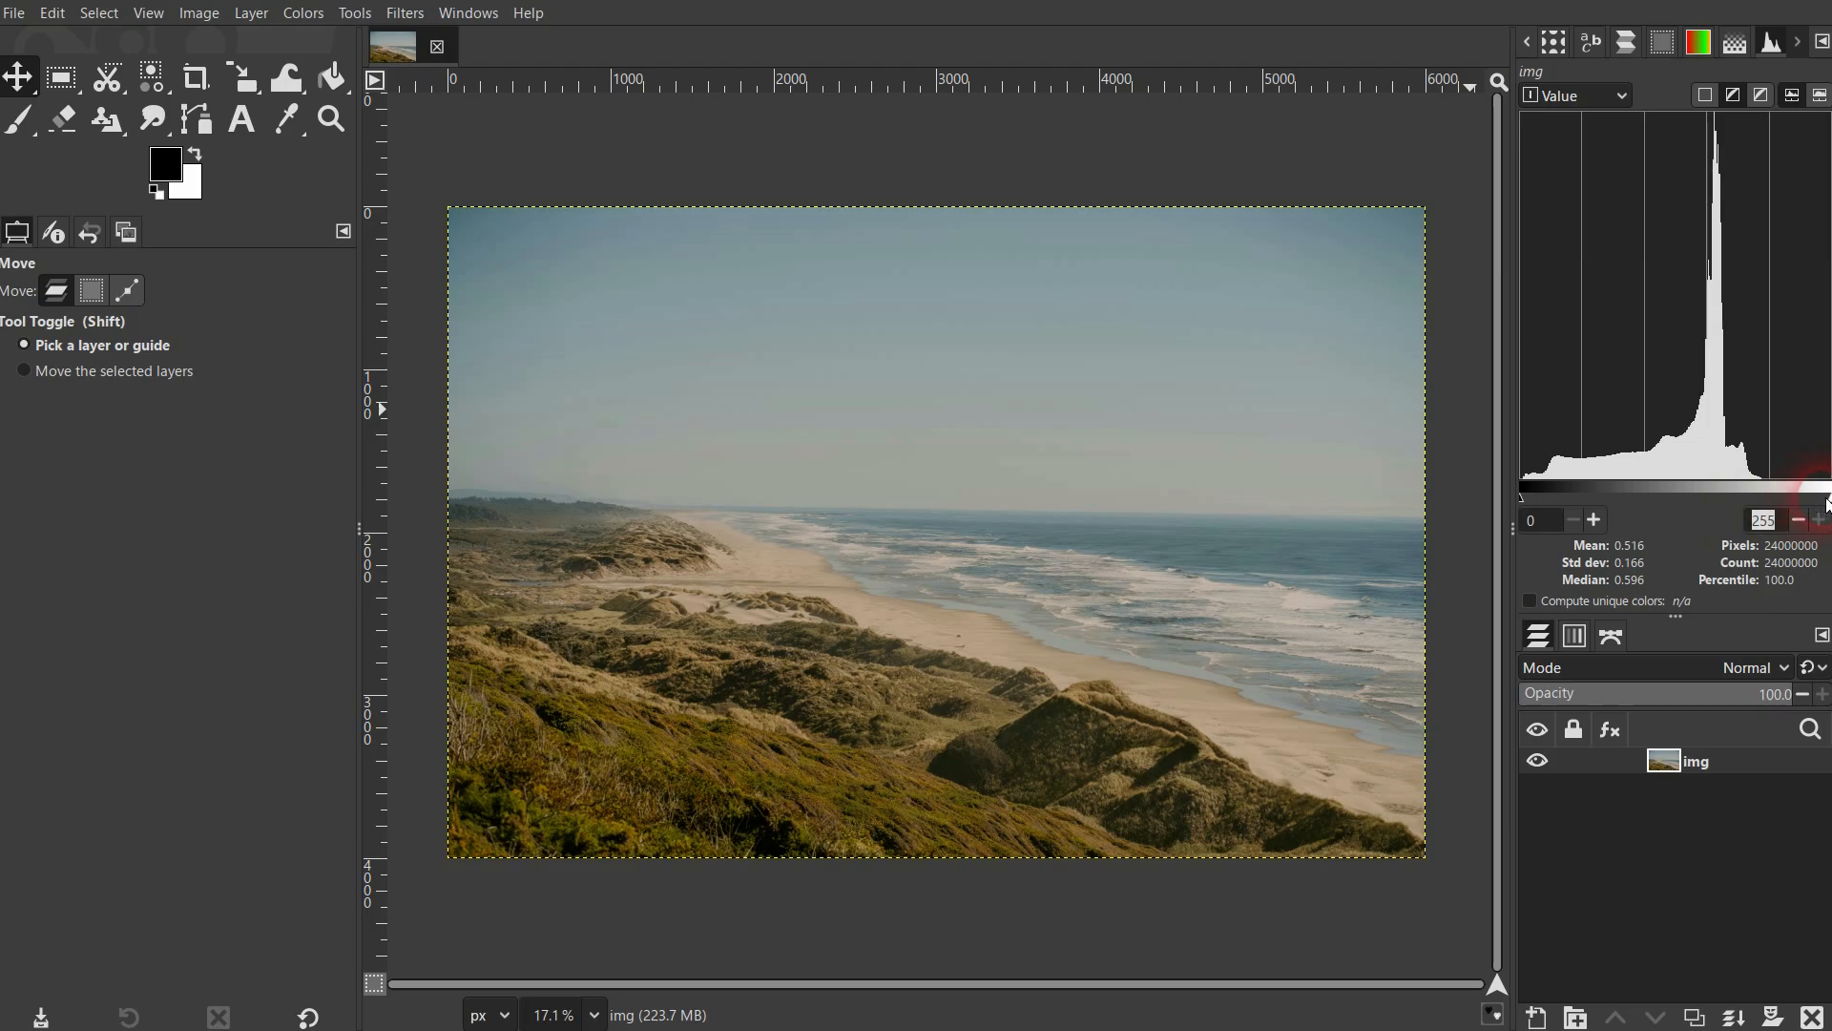
Examine the histogram's highlight and shadow ends by narrowing its range to 200 and restoring it to 0–255.
drag(1826, 500, 1763, 503)
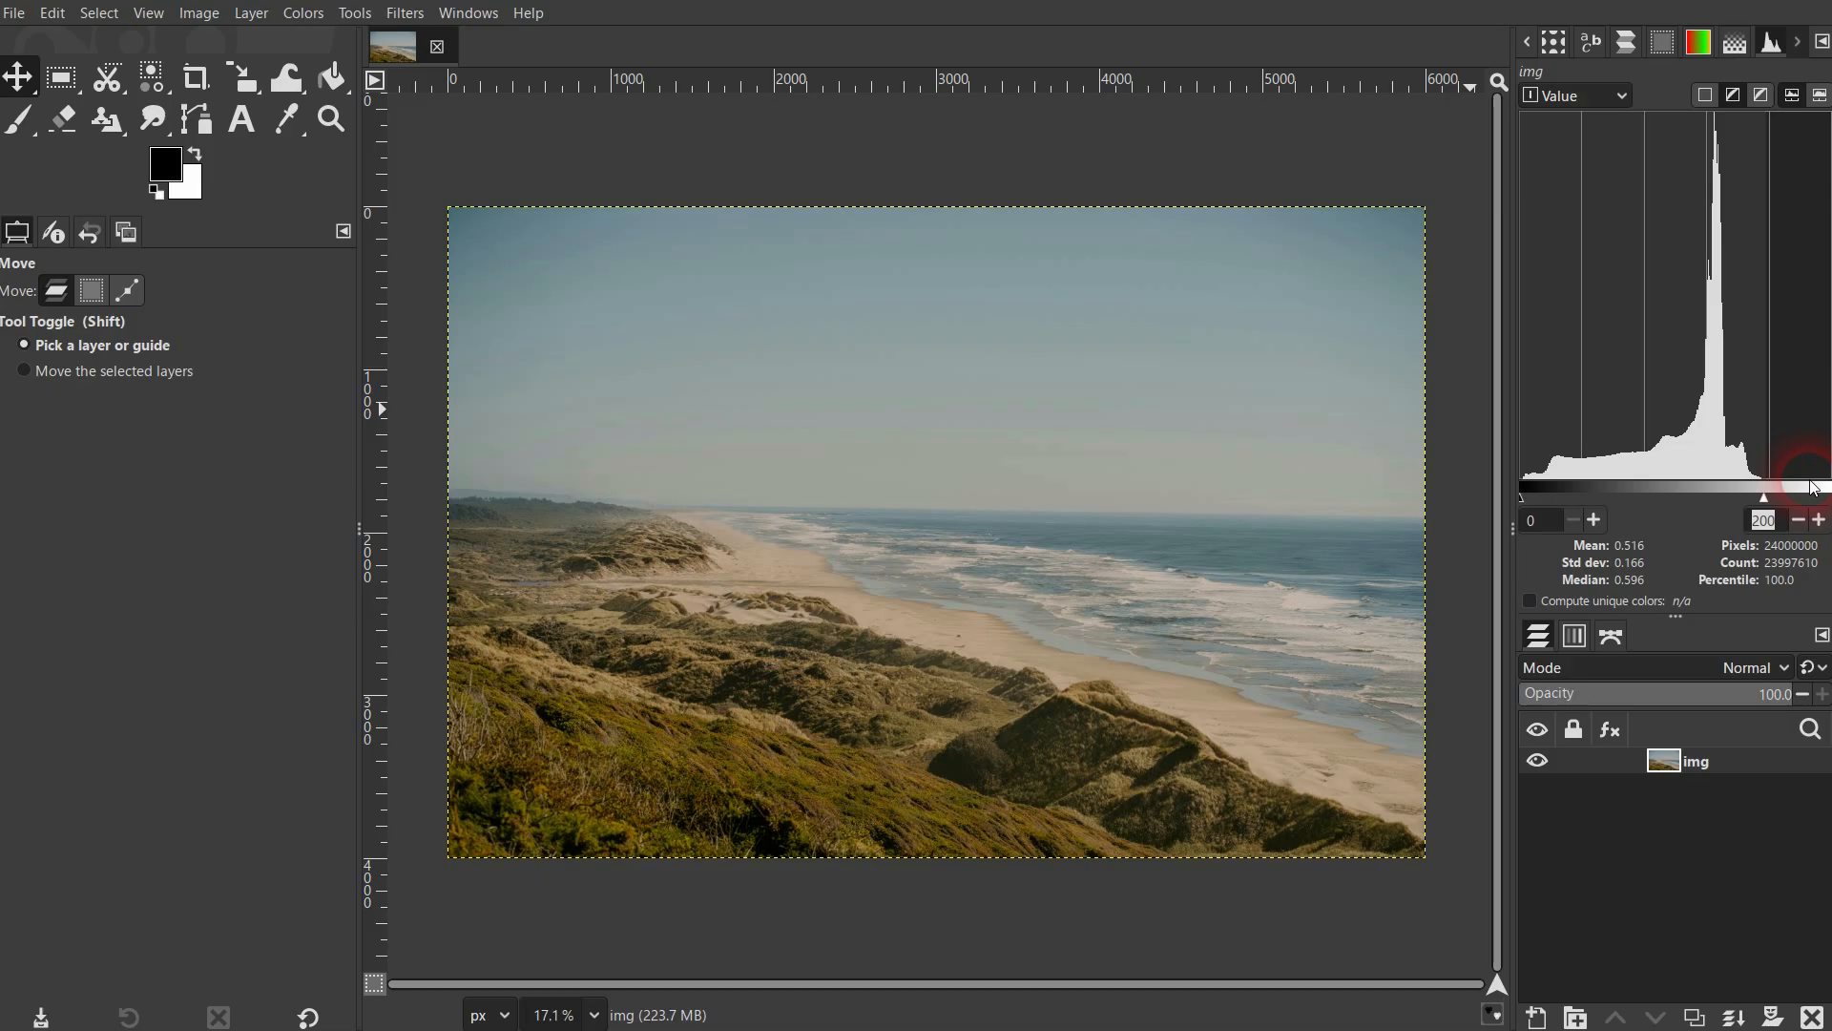
drag(1764, 499, 1797, 497)
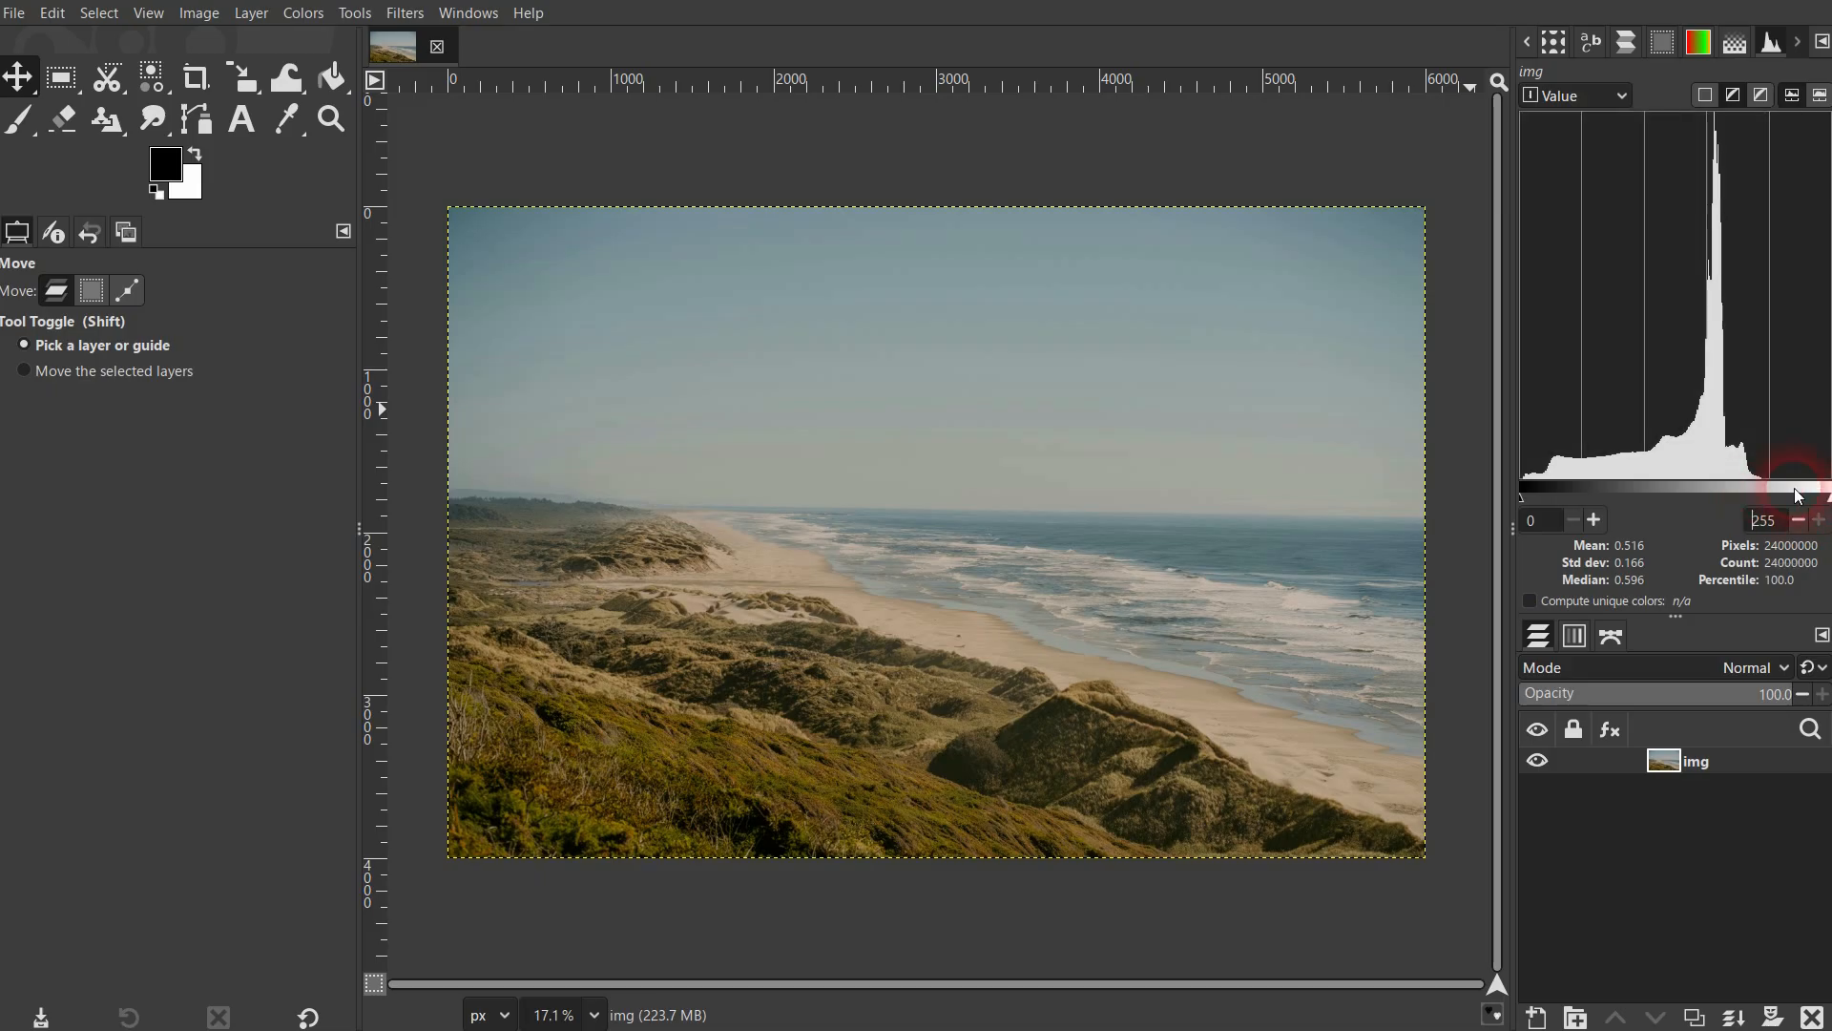
drag(1525, 493, 1521, 494)
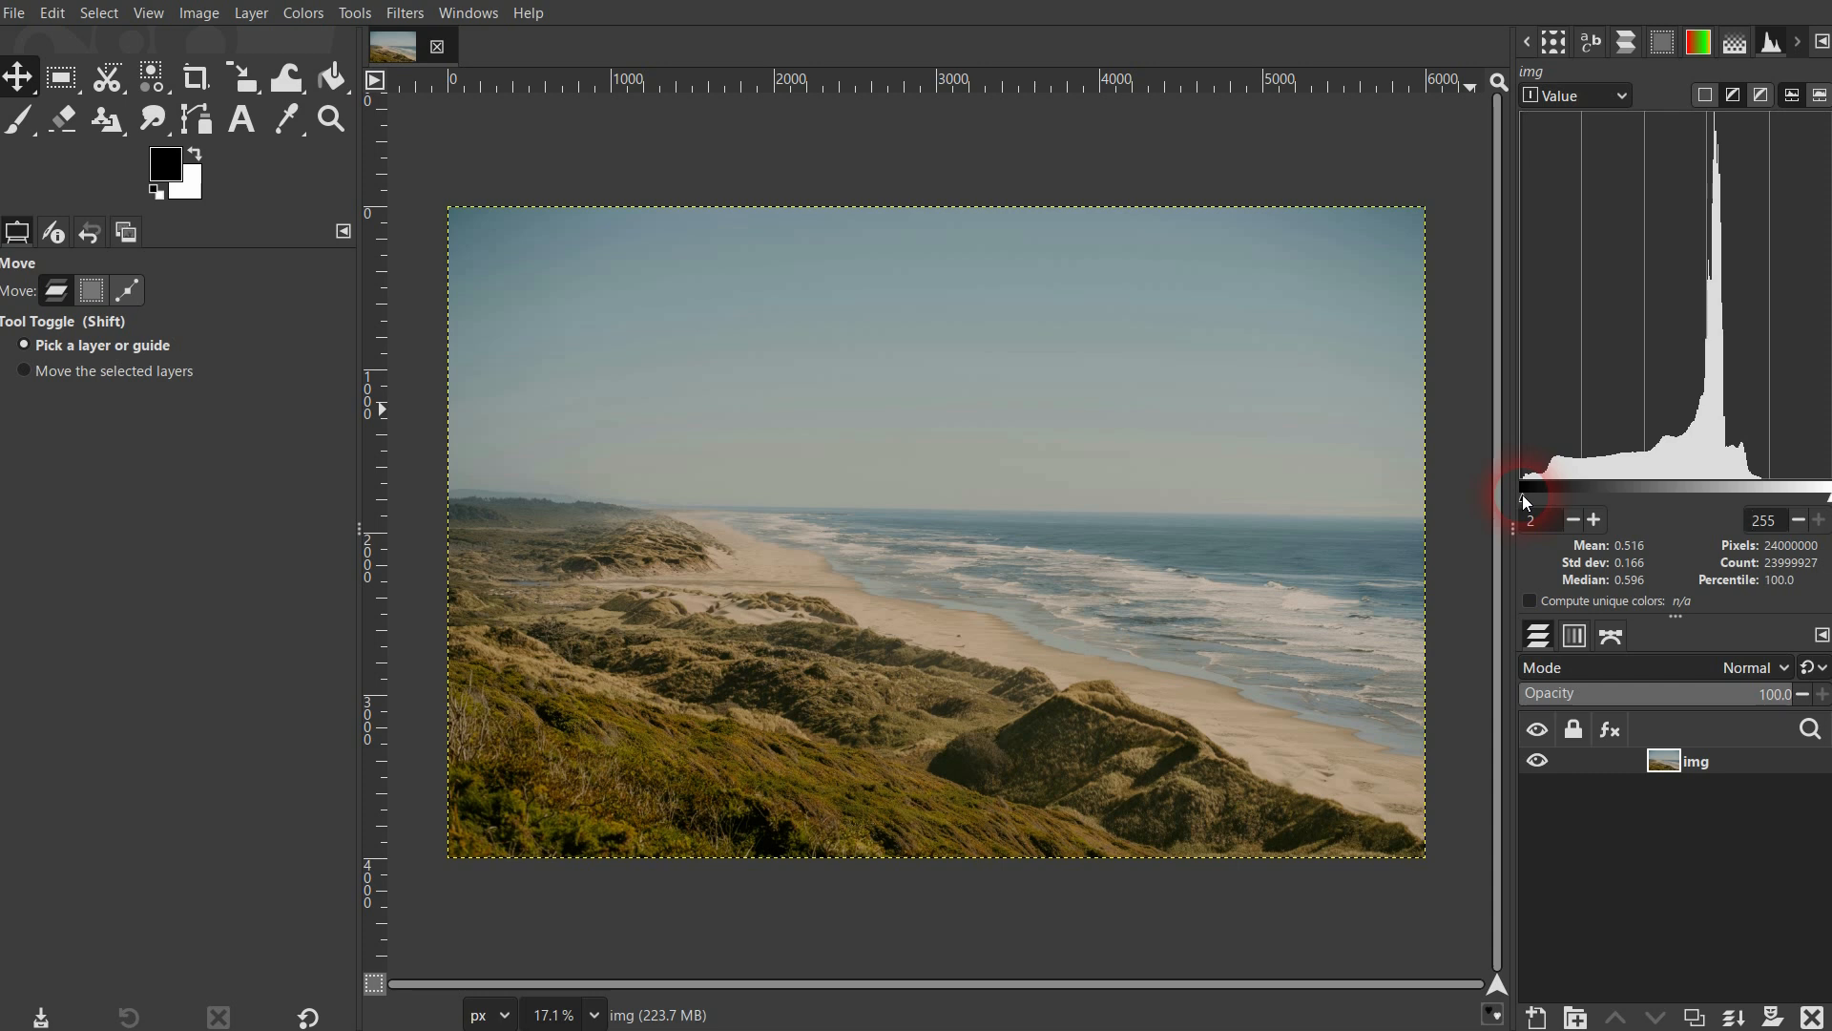
double_click(1532, 528)
drag(1524, 497, 1521, 497)
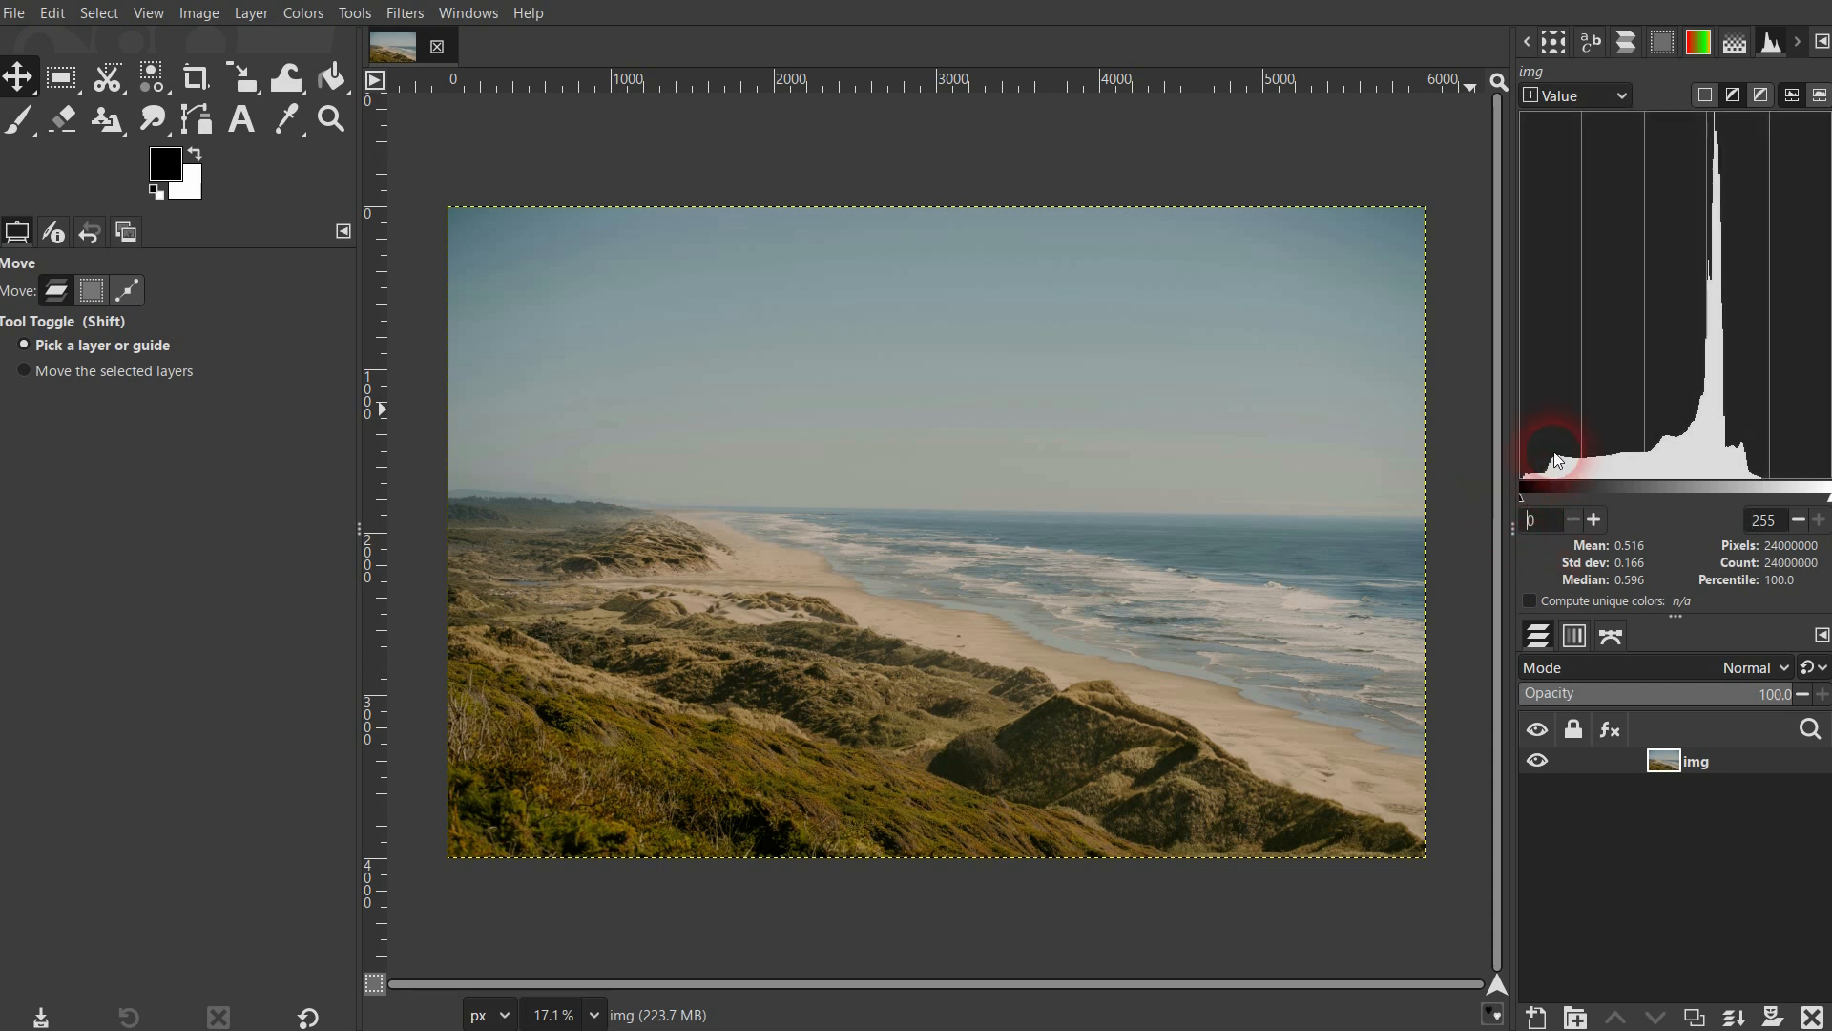
Duplicate the img layer and open the Levels adjustment on the copy with the preview enabled.
click(1695, 1020)
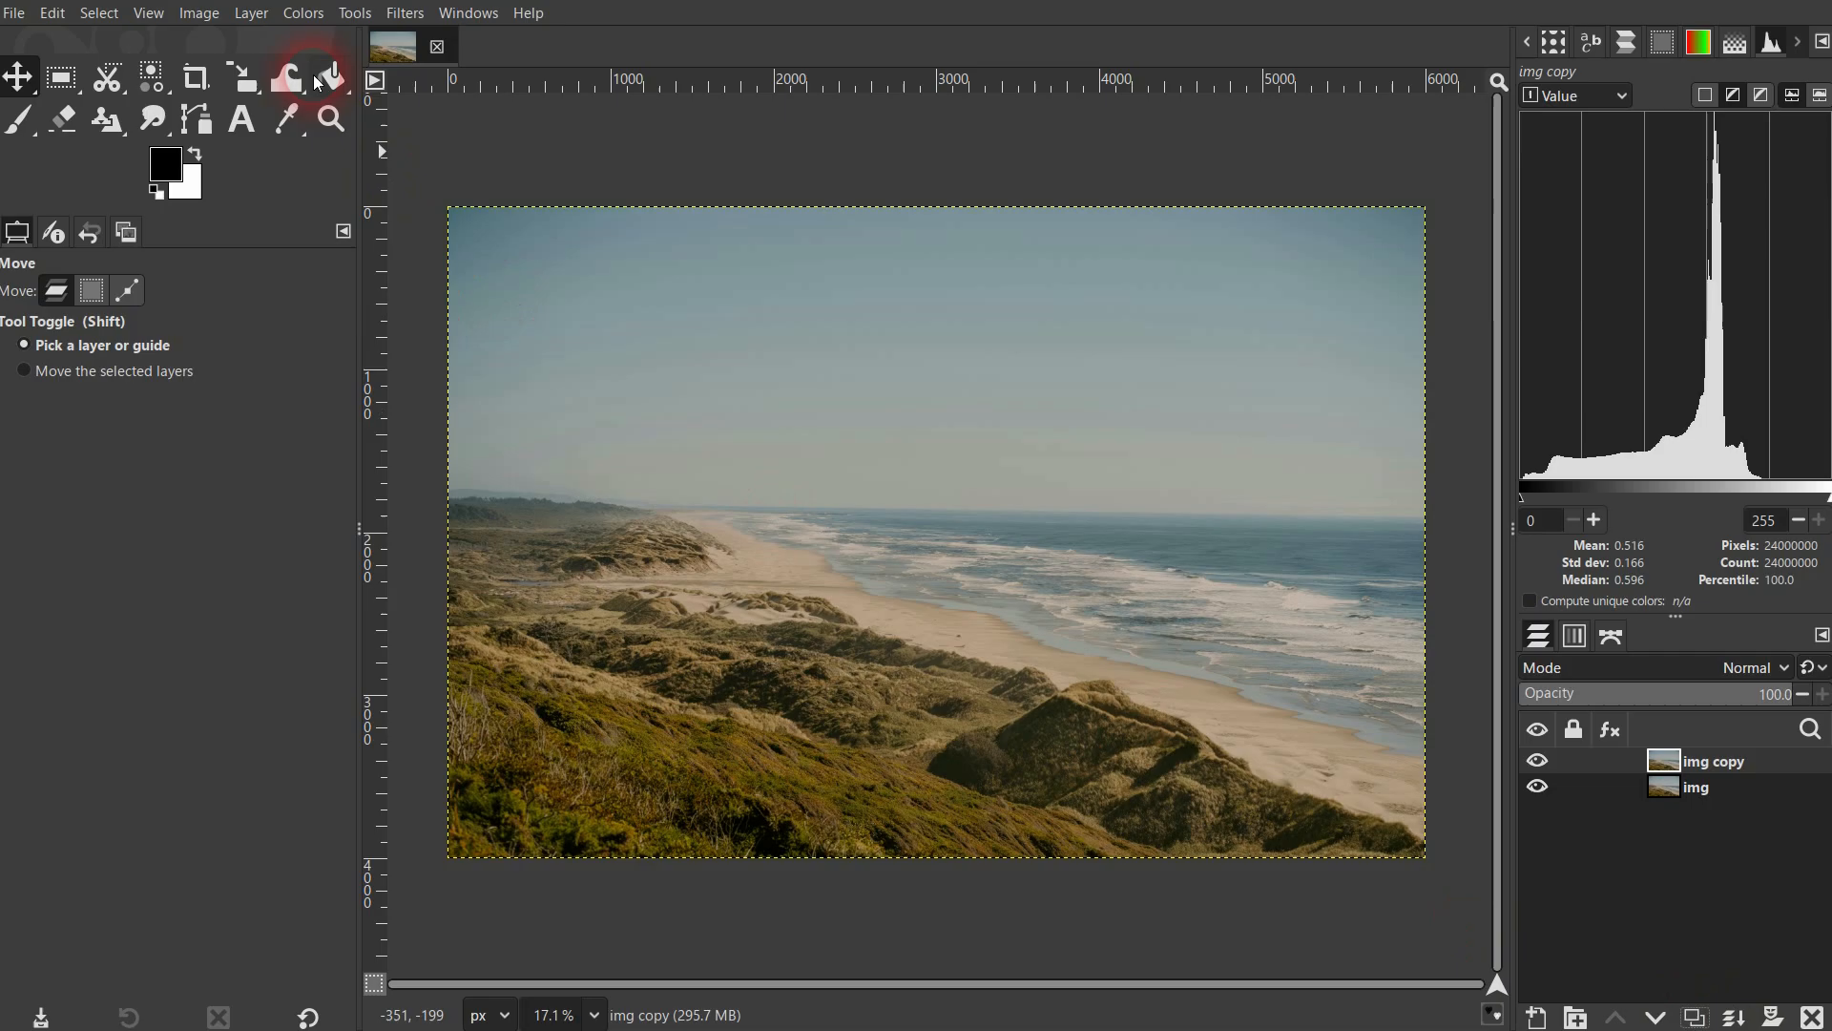
click(305, 13)
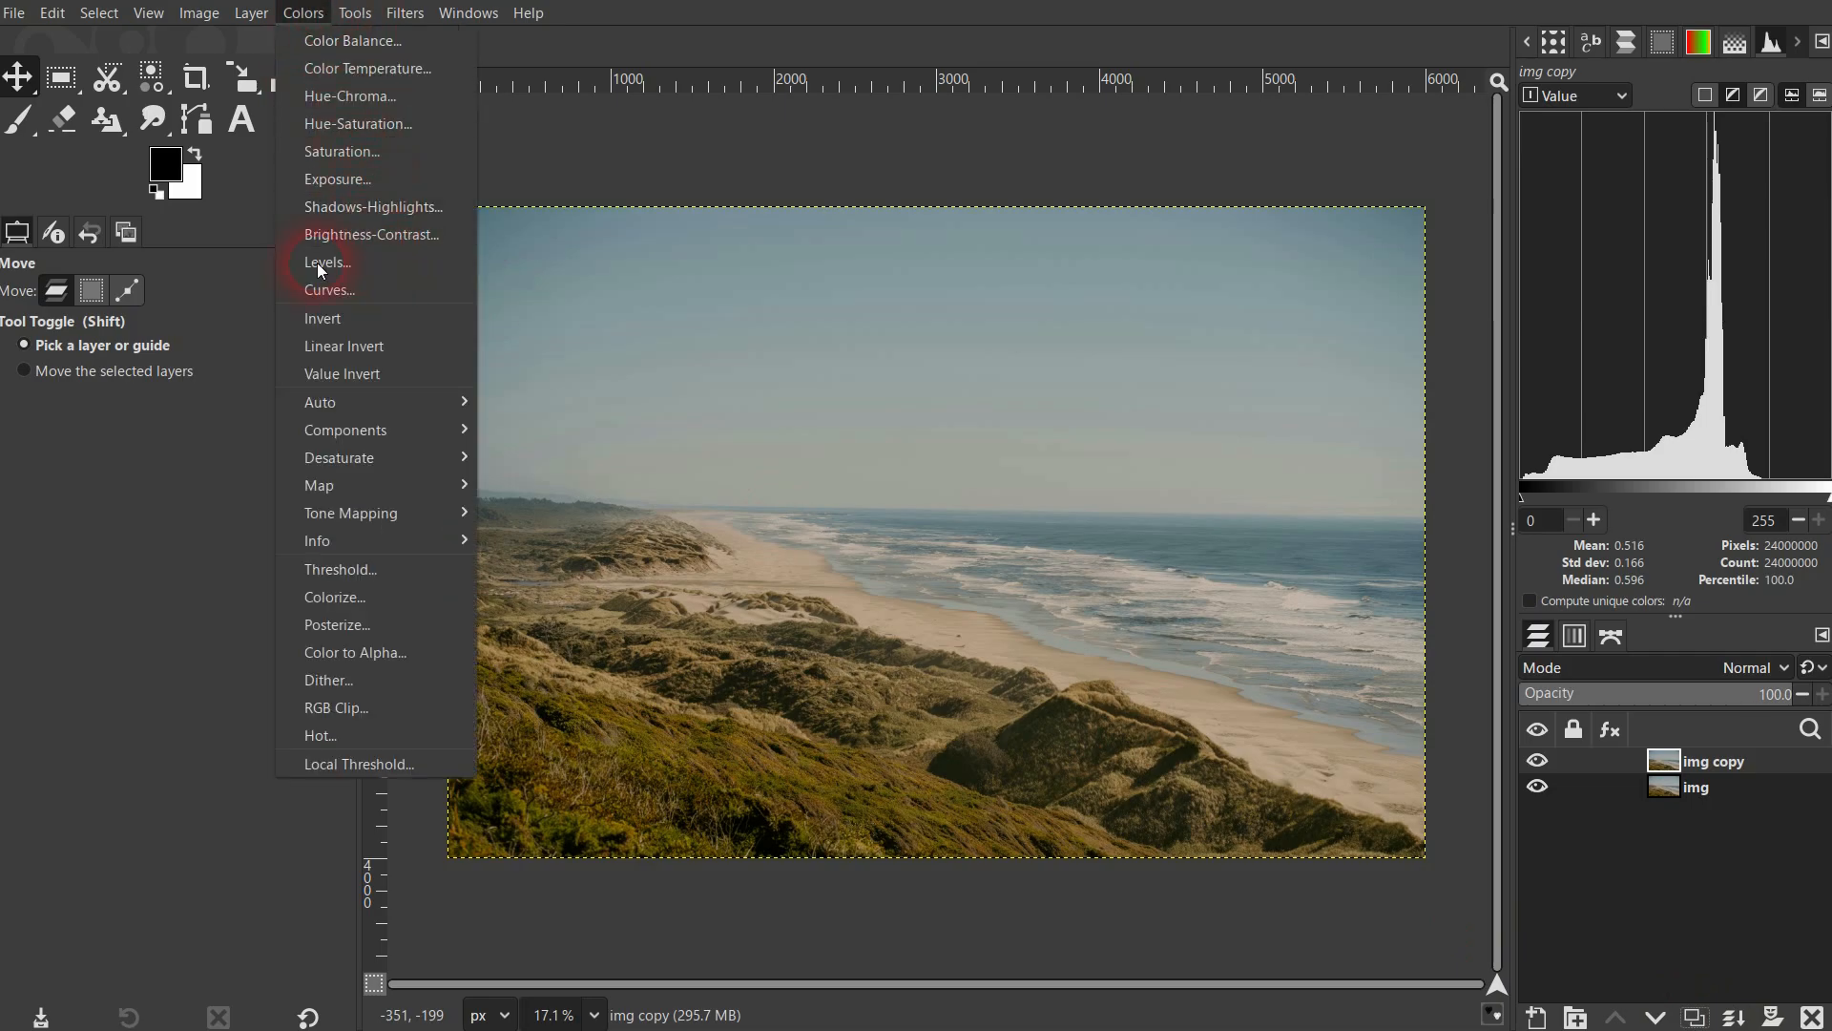
click(408, 259)
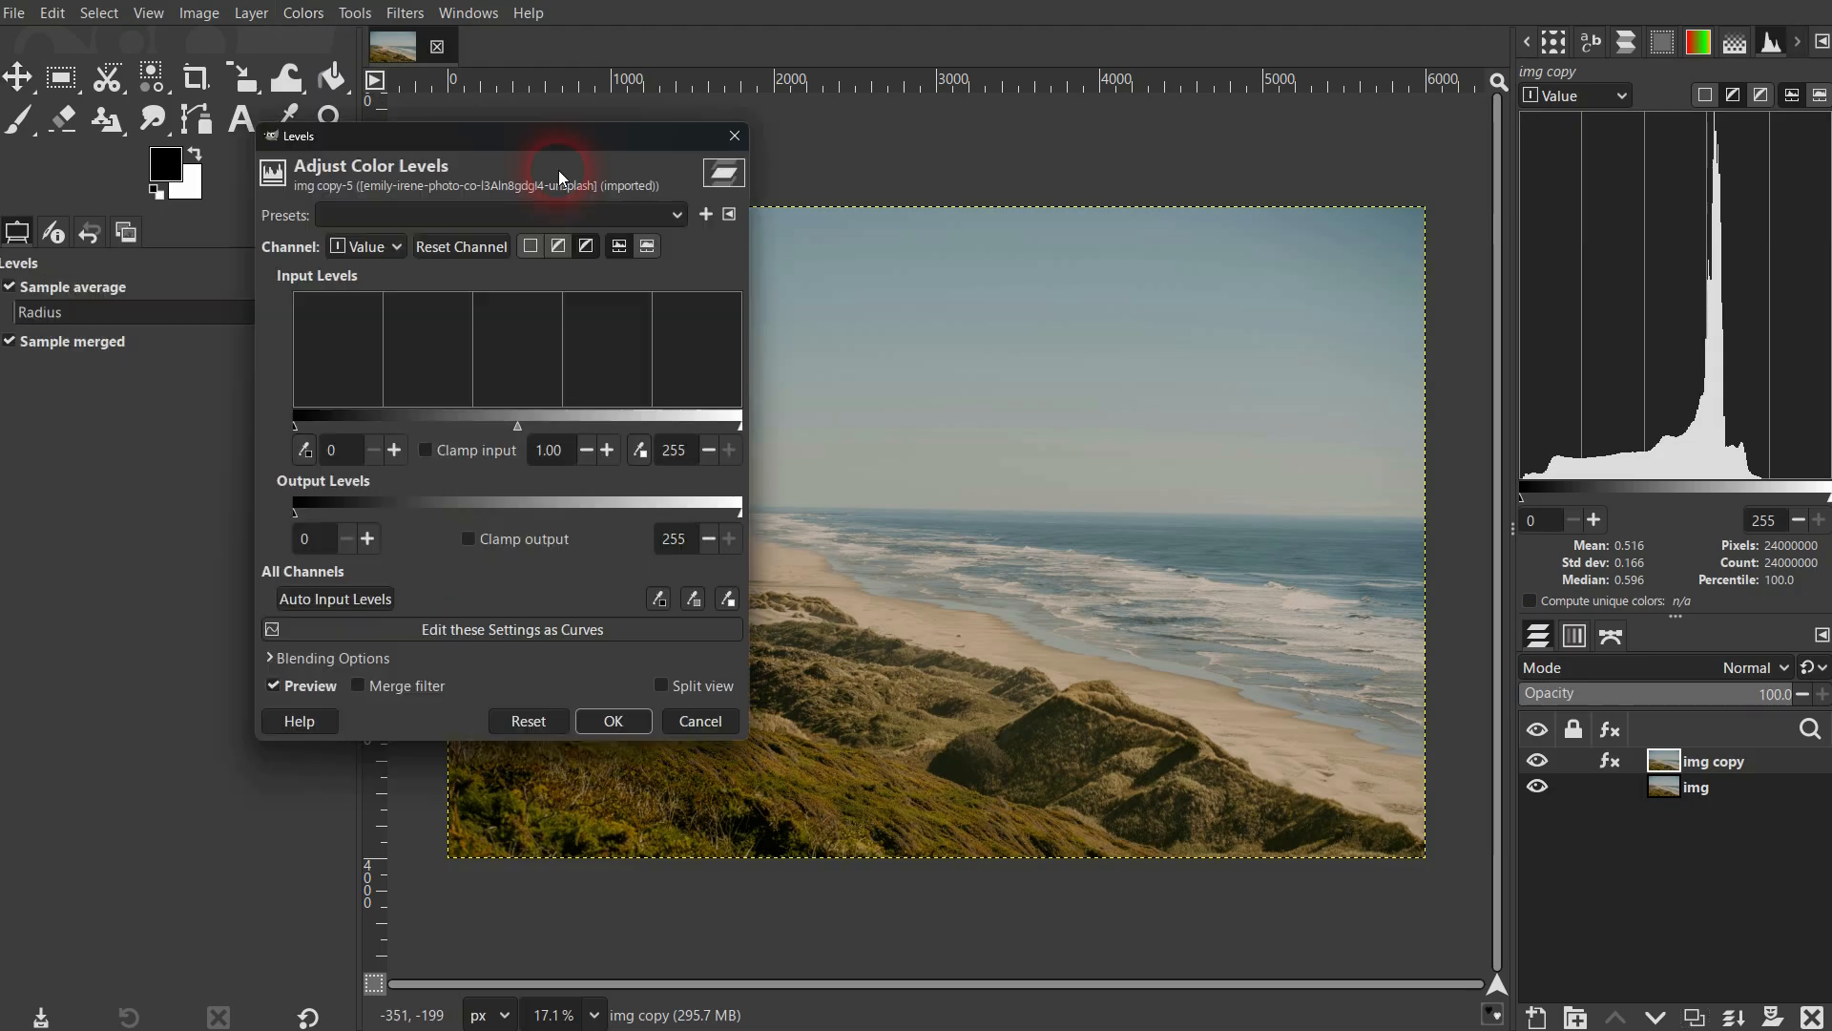
drag(557, 133, 1296, 98)
click(1056, 649)
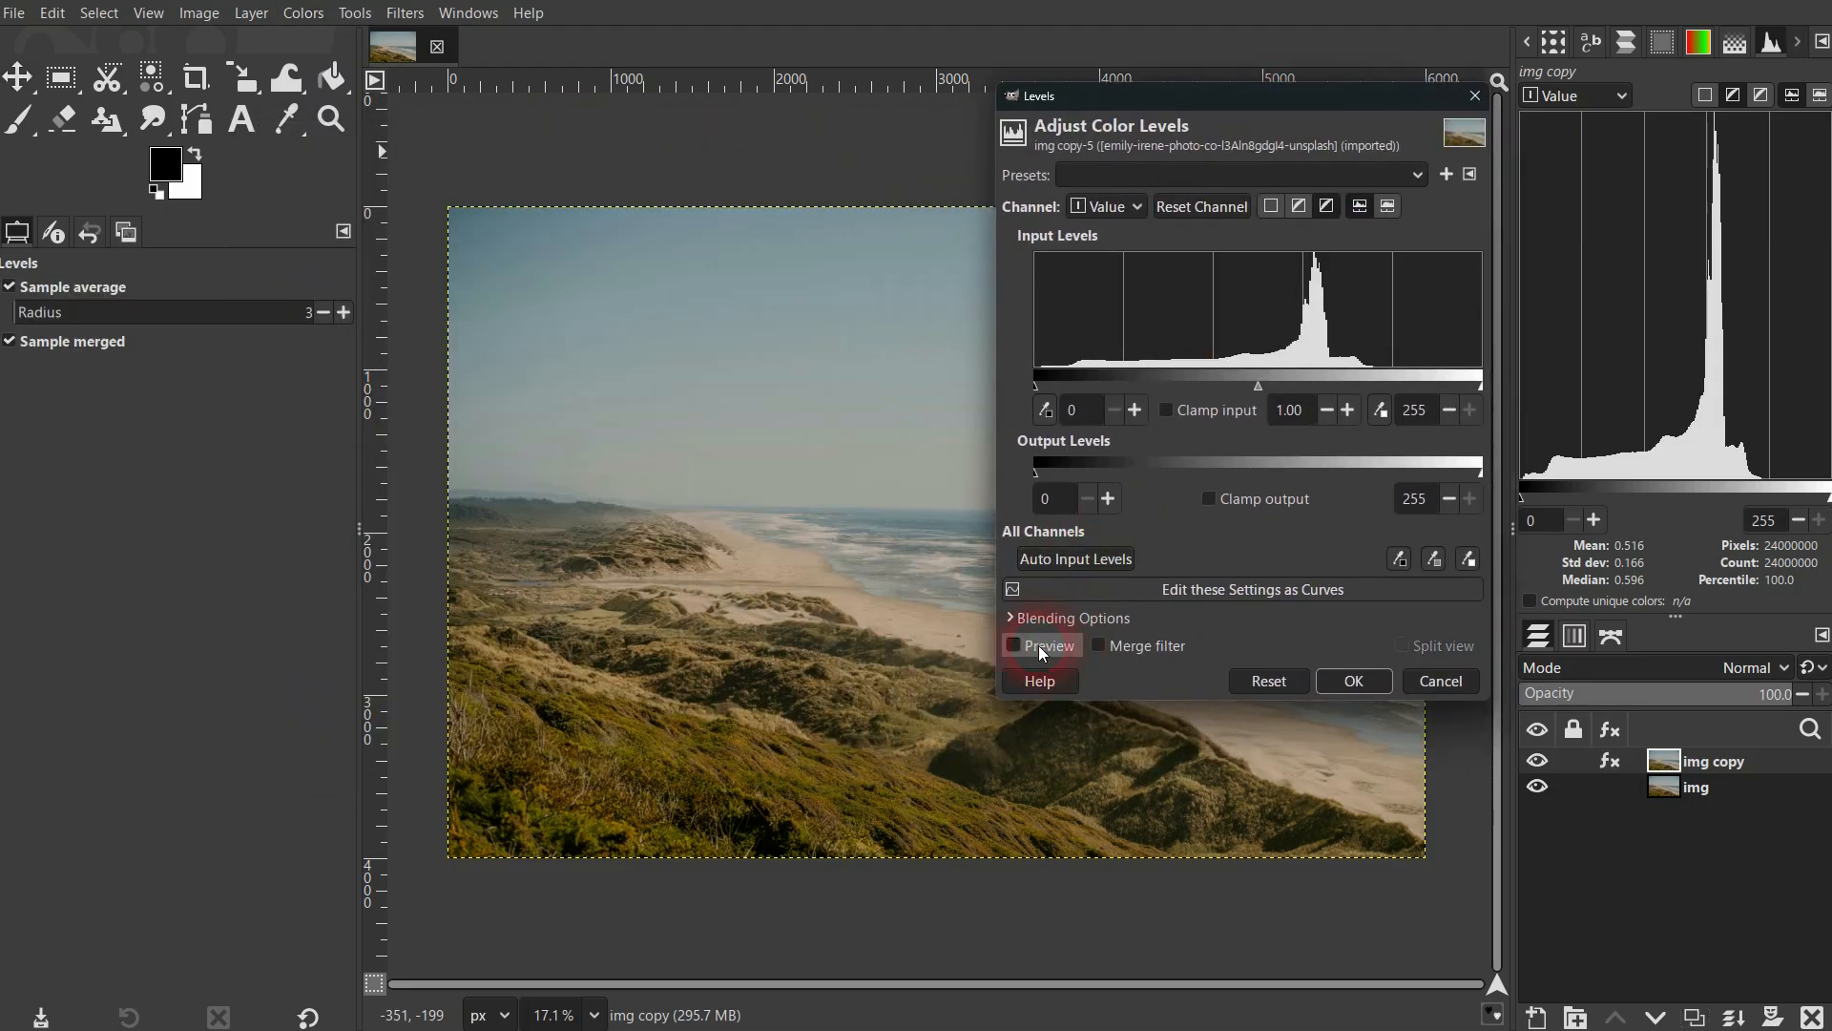
click(1040, 651)
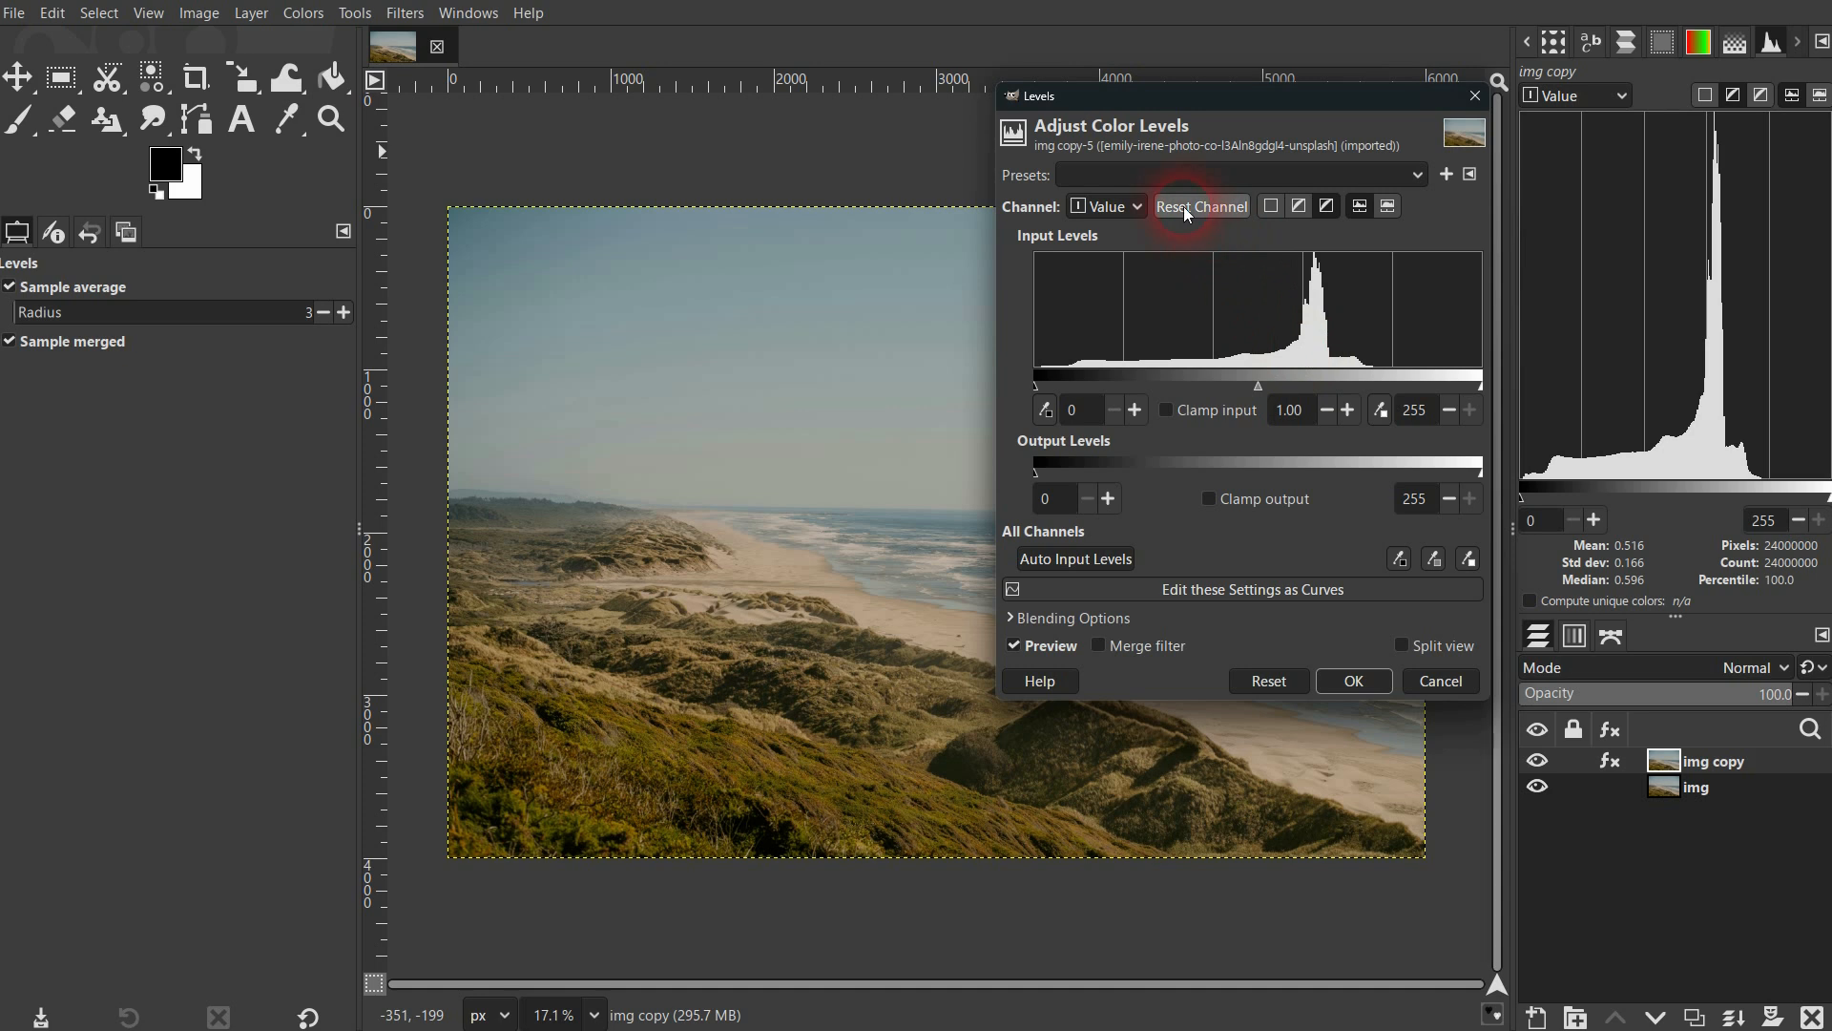
Try an input white level of 120 on the Value channel, reset the channel, and keep the linear histogram.
drag(1478, 387, 1244, 385)
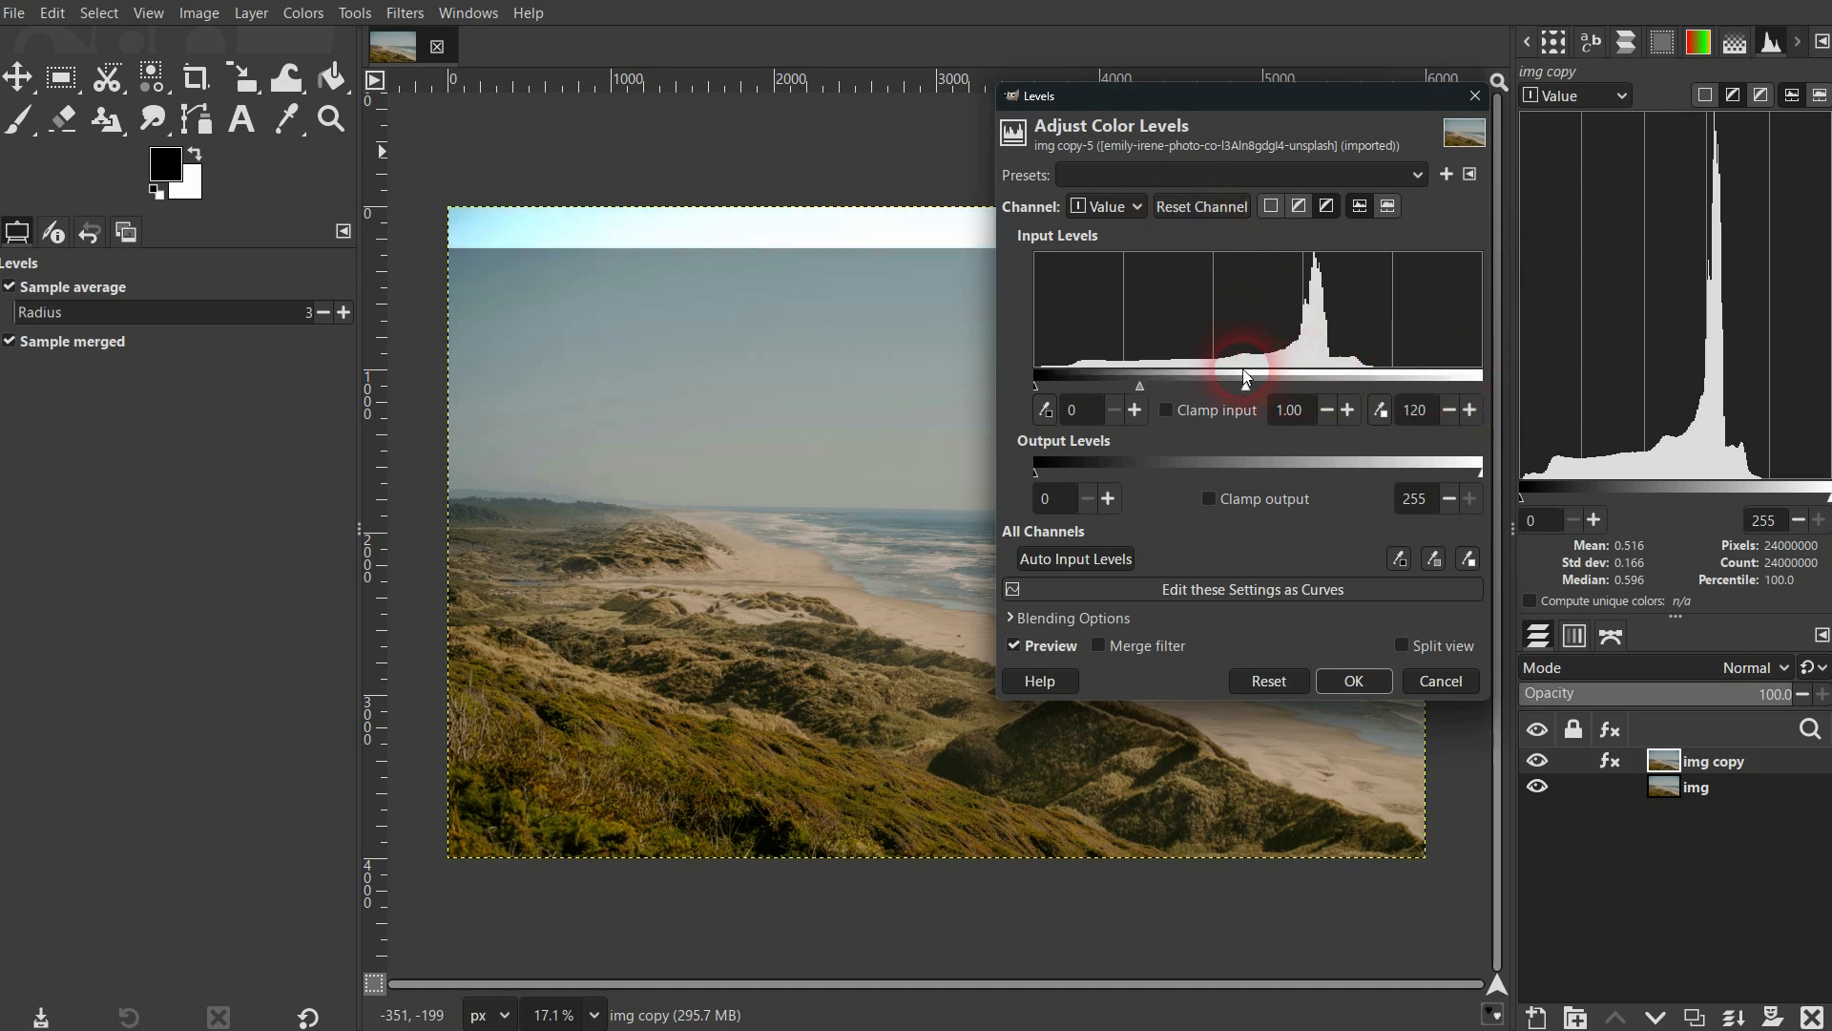
click(1228, 223)
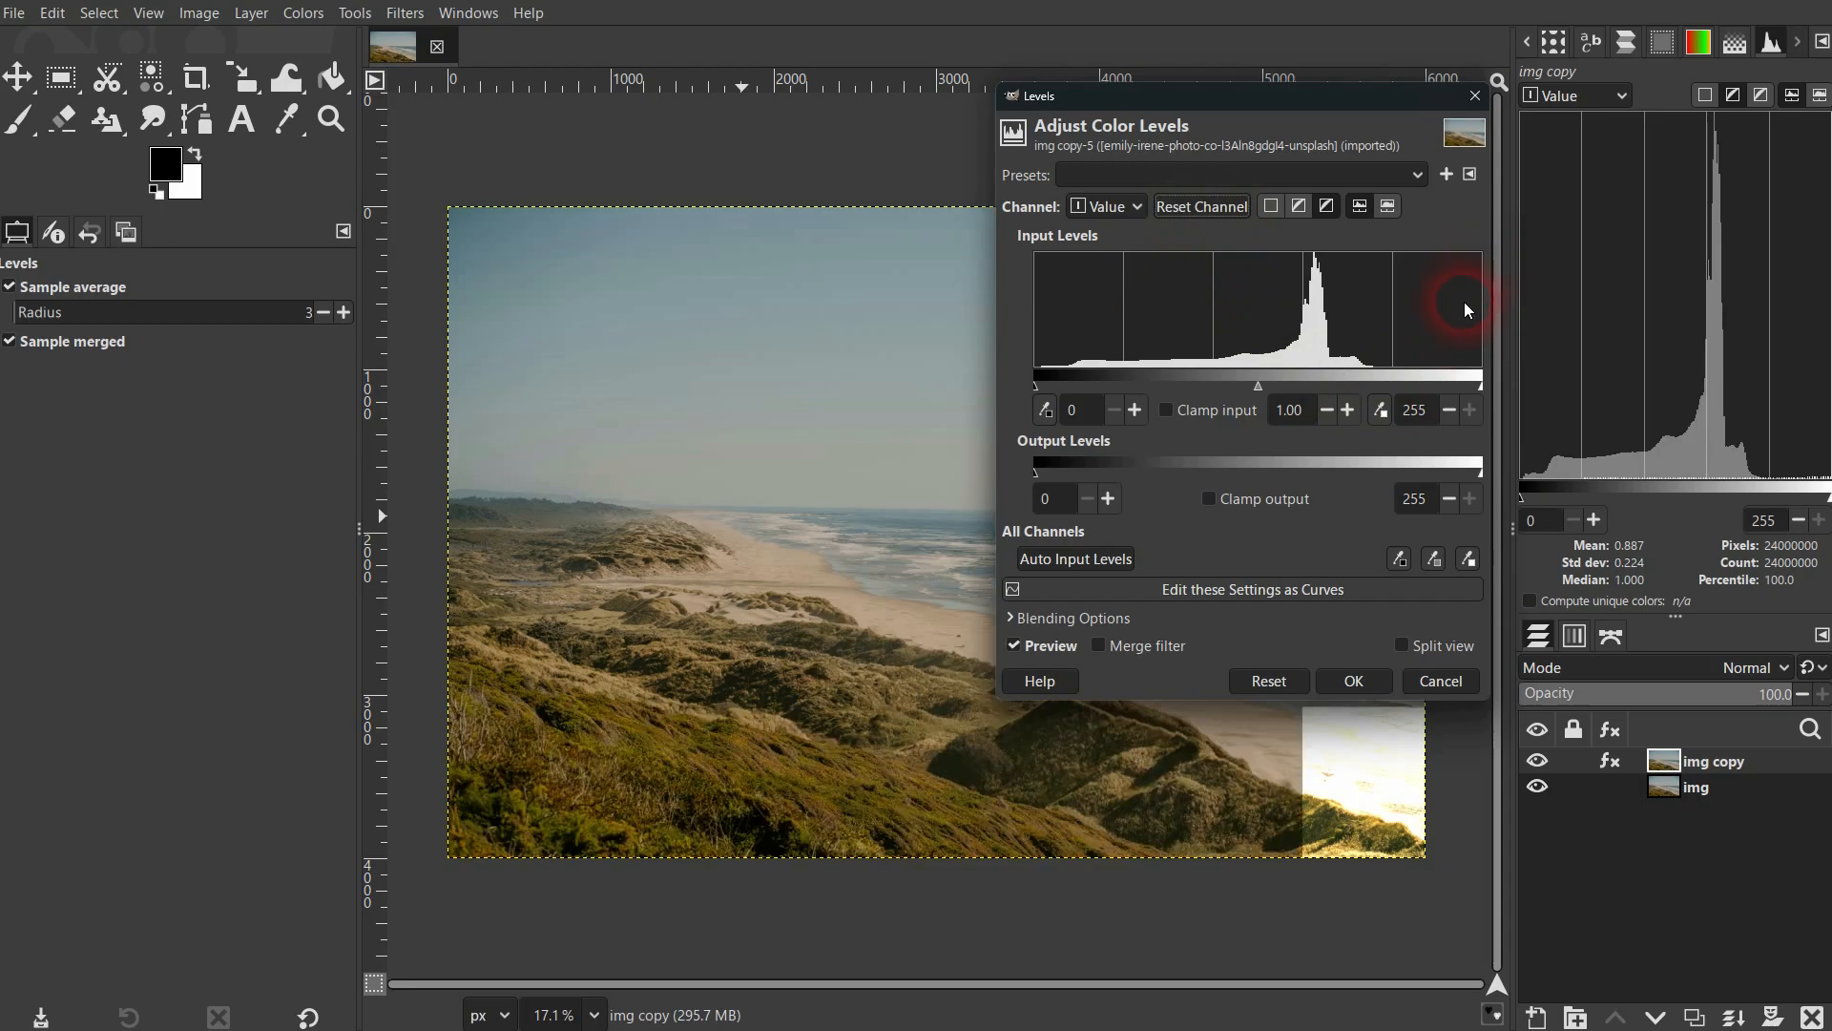
click(1298, 209)
click(1326, 206)
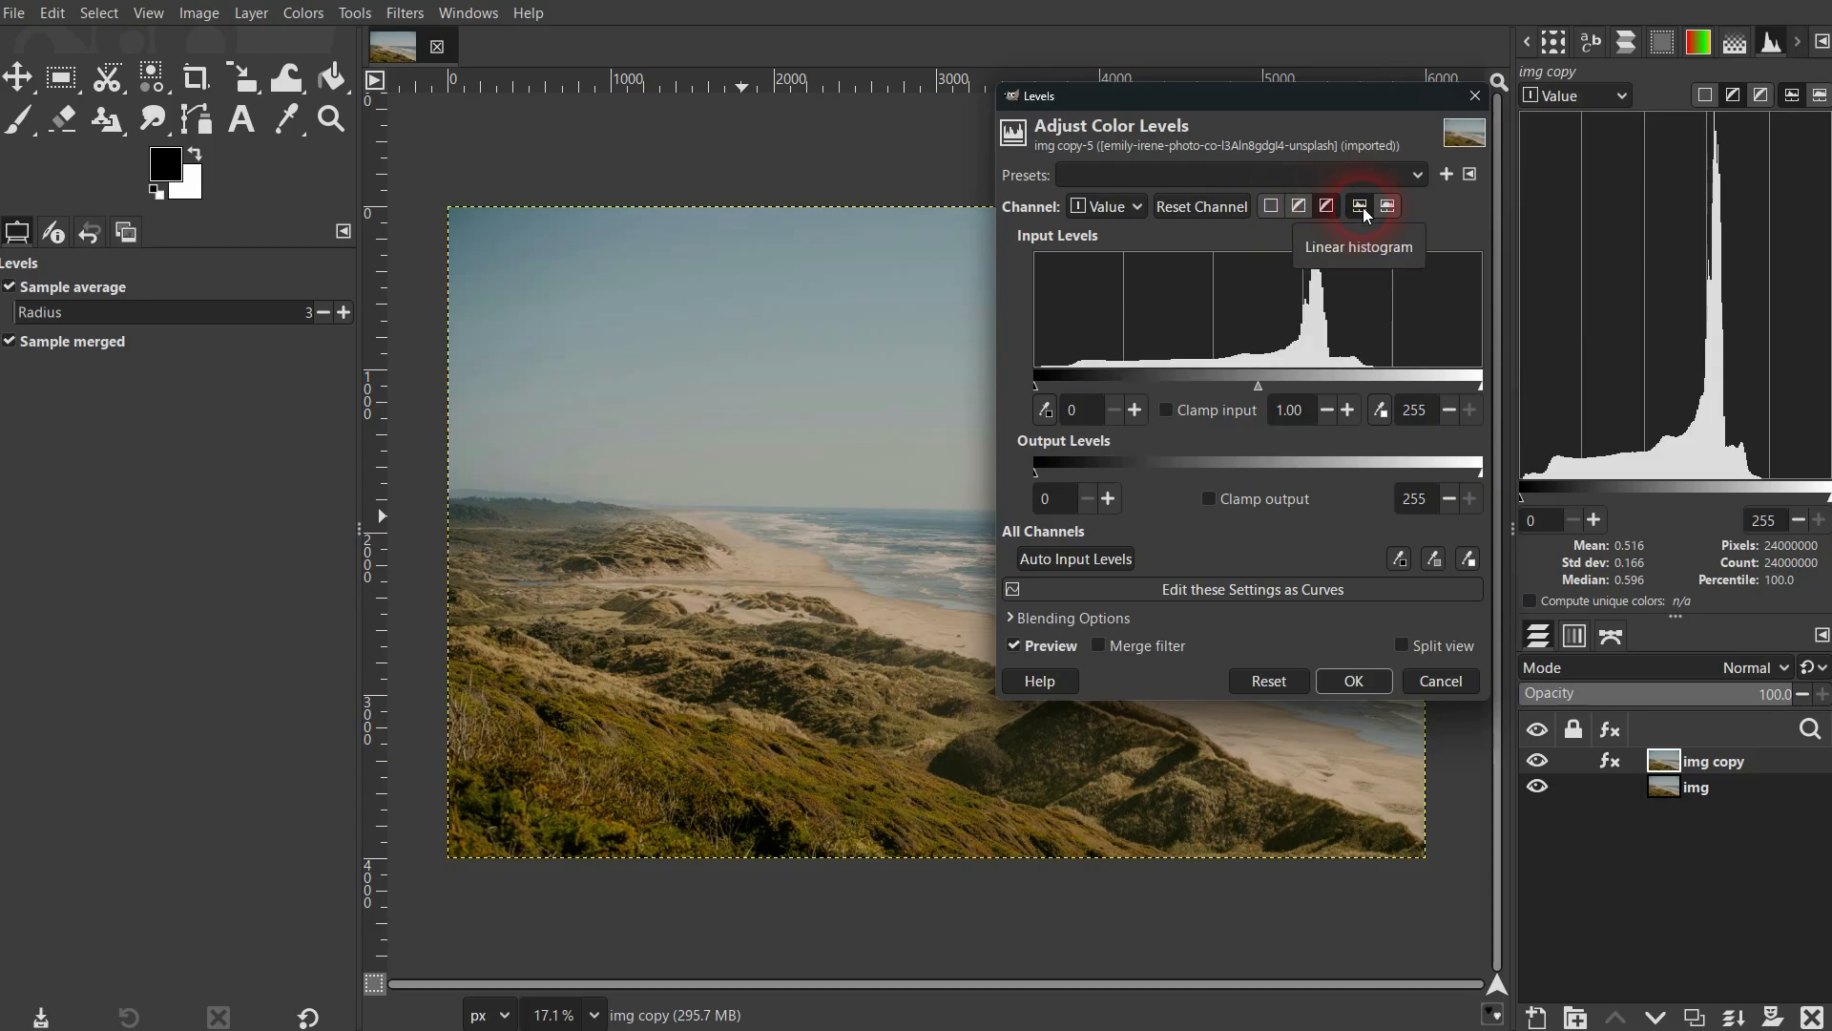
click(1363, 208)
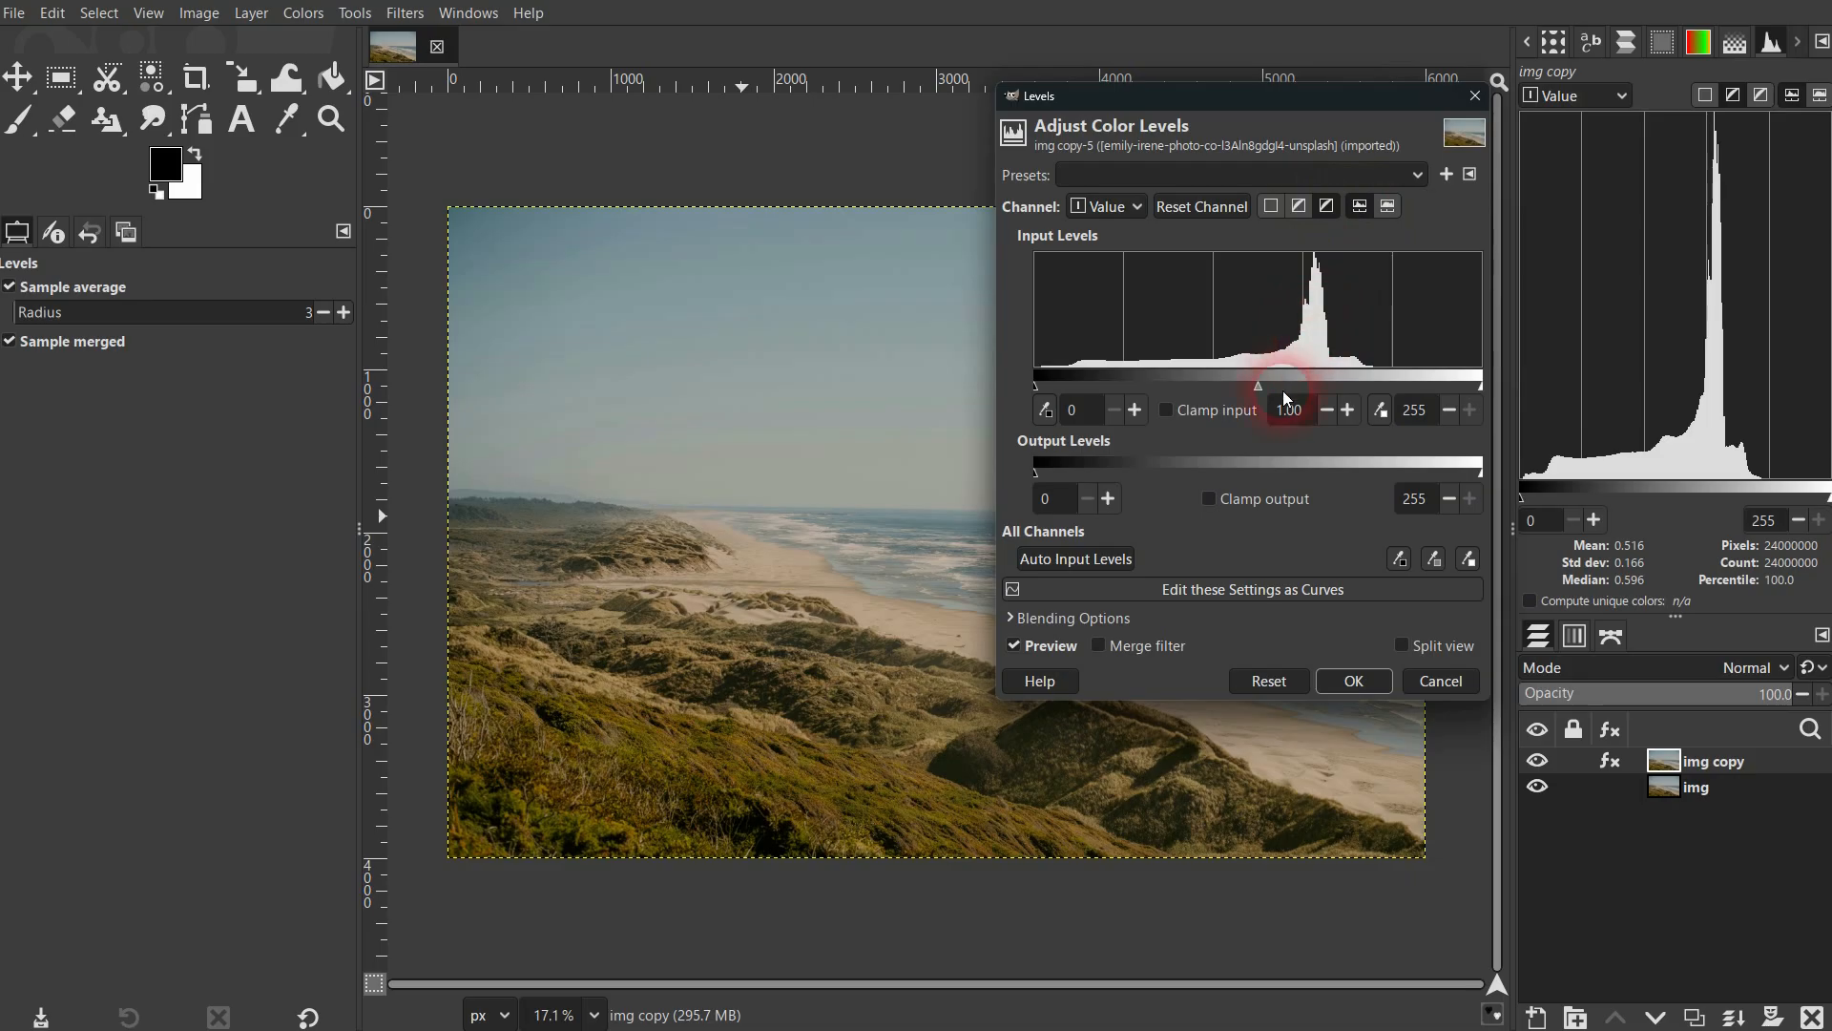
Set the Value channel's input levels to black 4, midtones 0.87 and white 199, and compare with the original.
drag(1477, 386, 1400, 380)
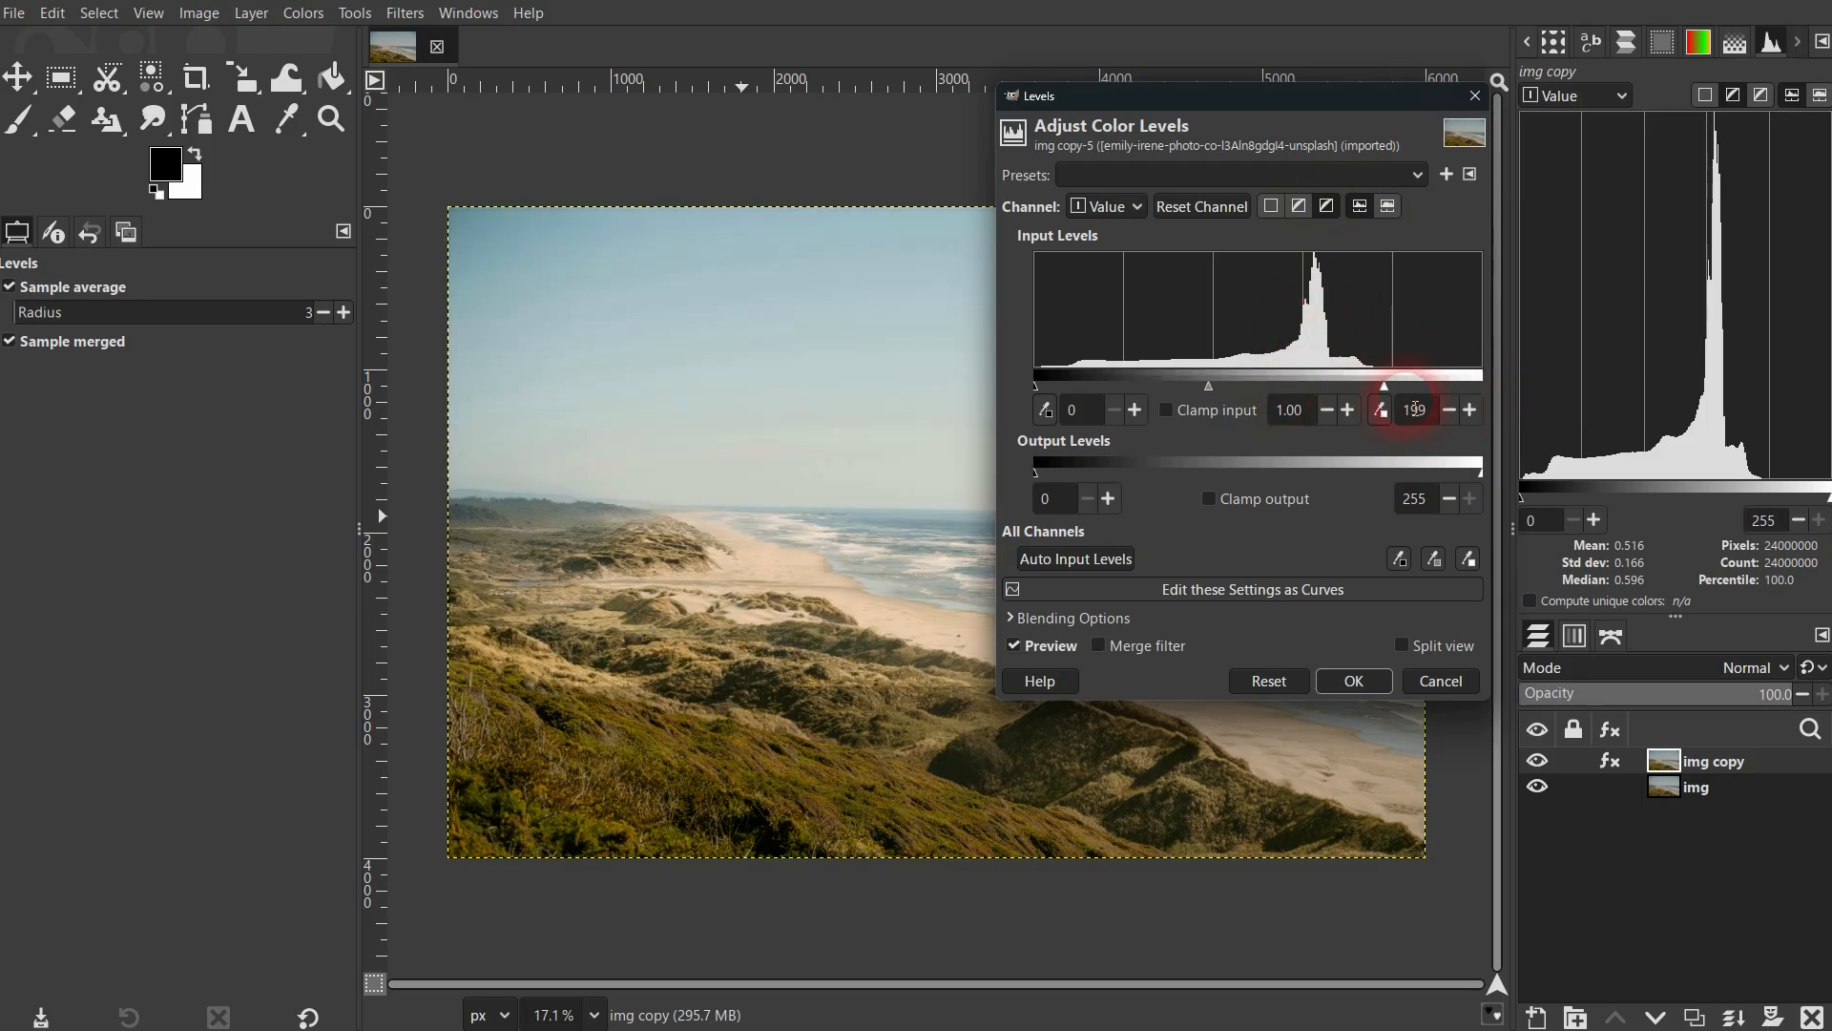
drag(1354, 100, 385, 123)
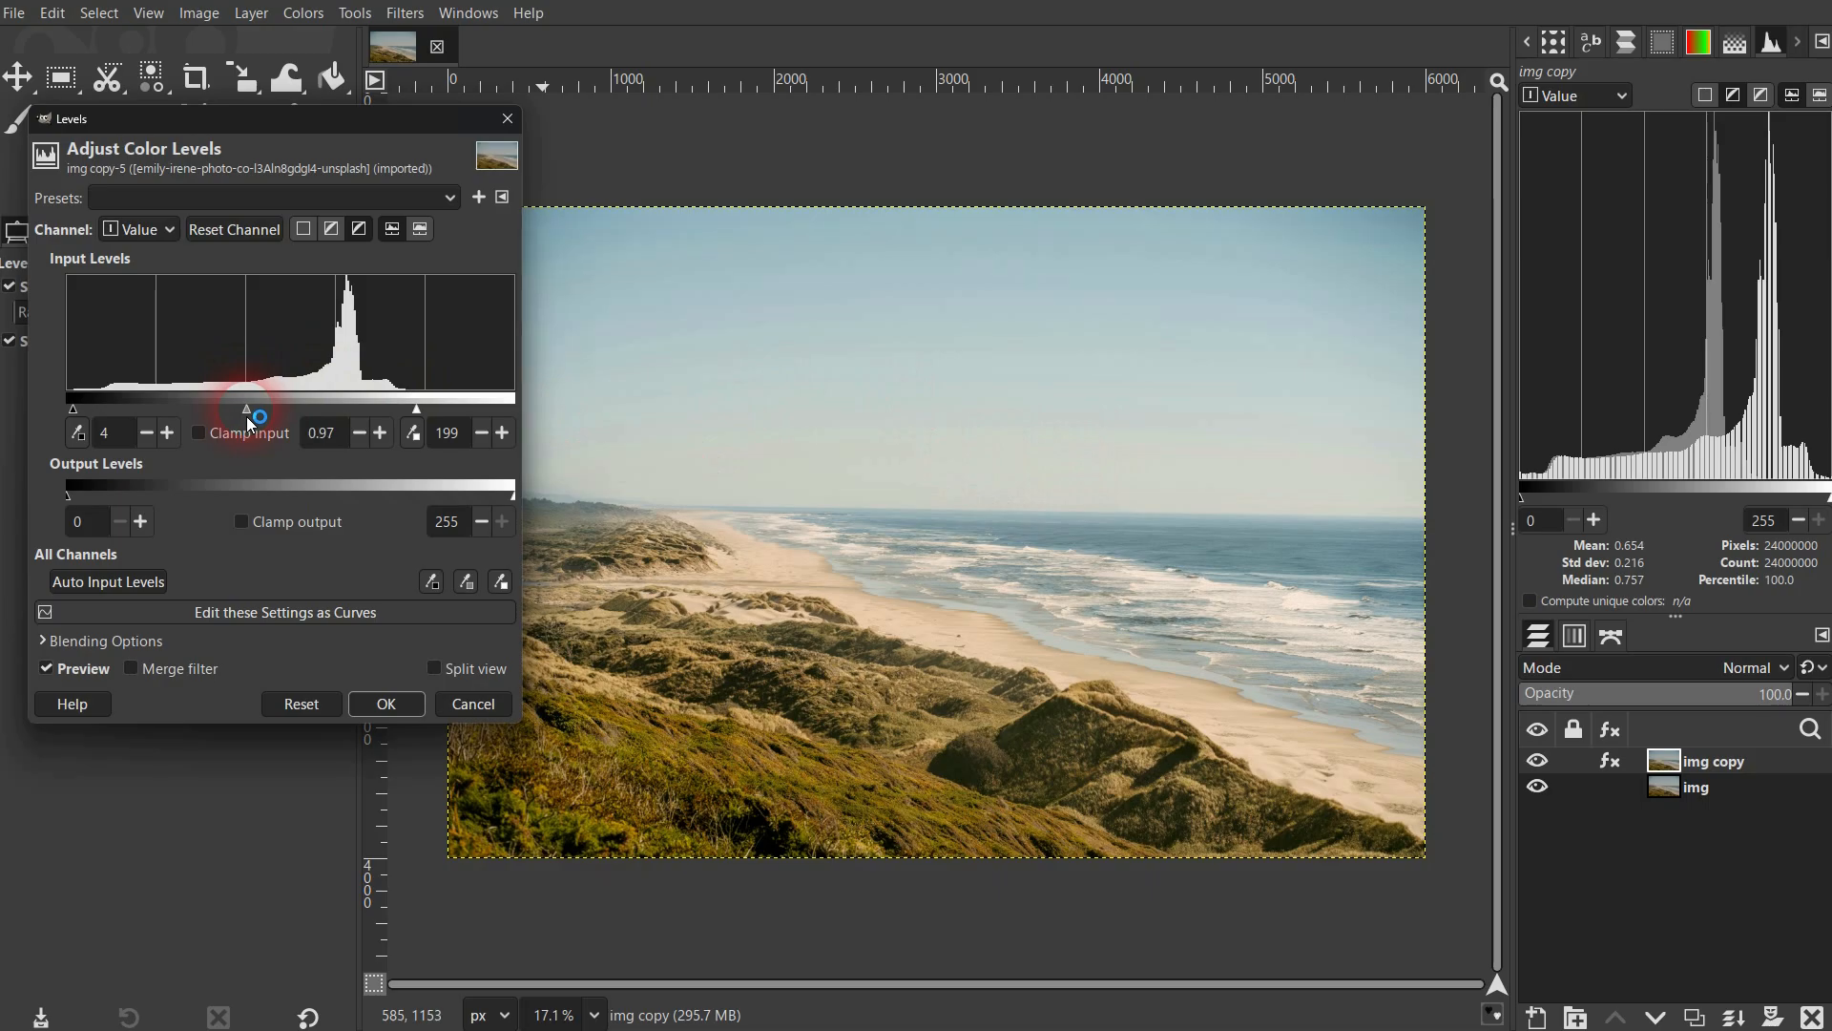
drag(248, 418, 252, 414)
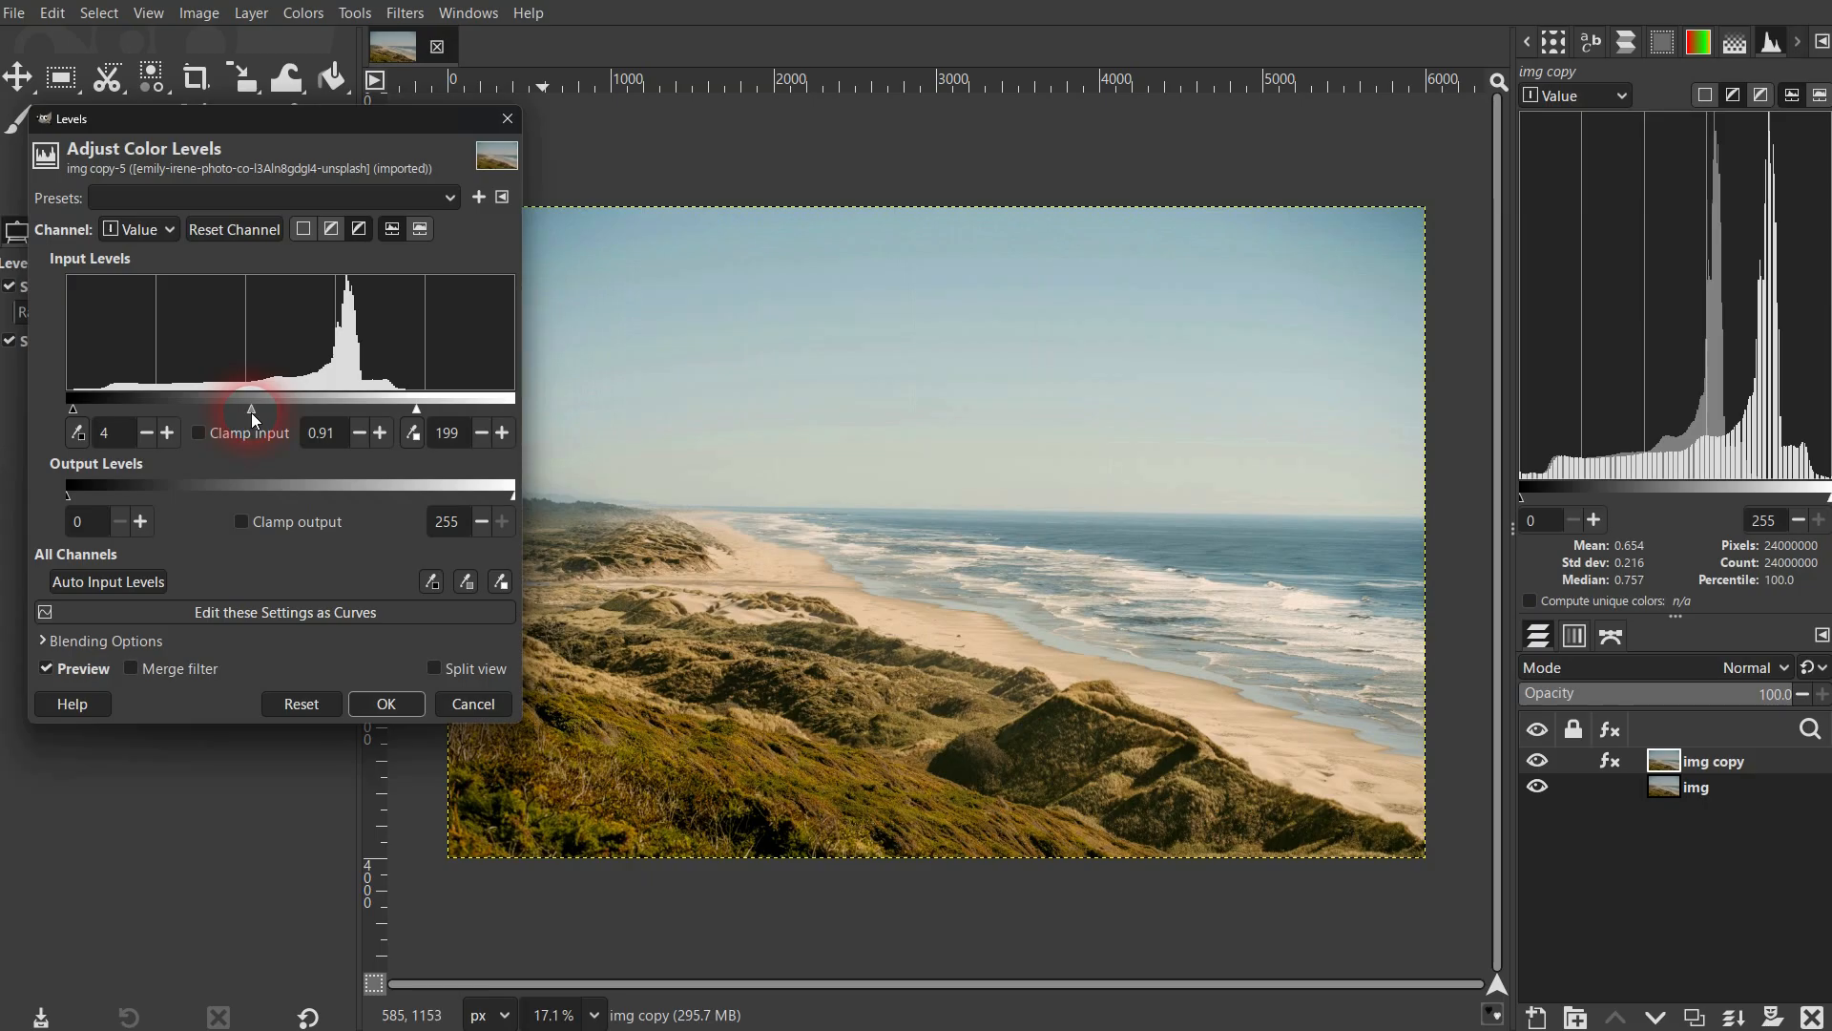
drag(250, 412, 254, 412)
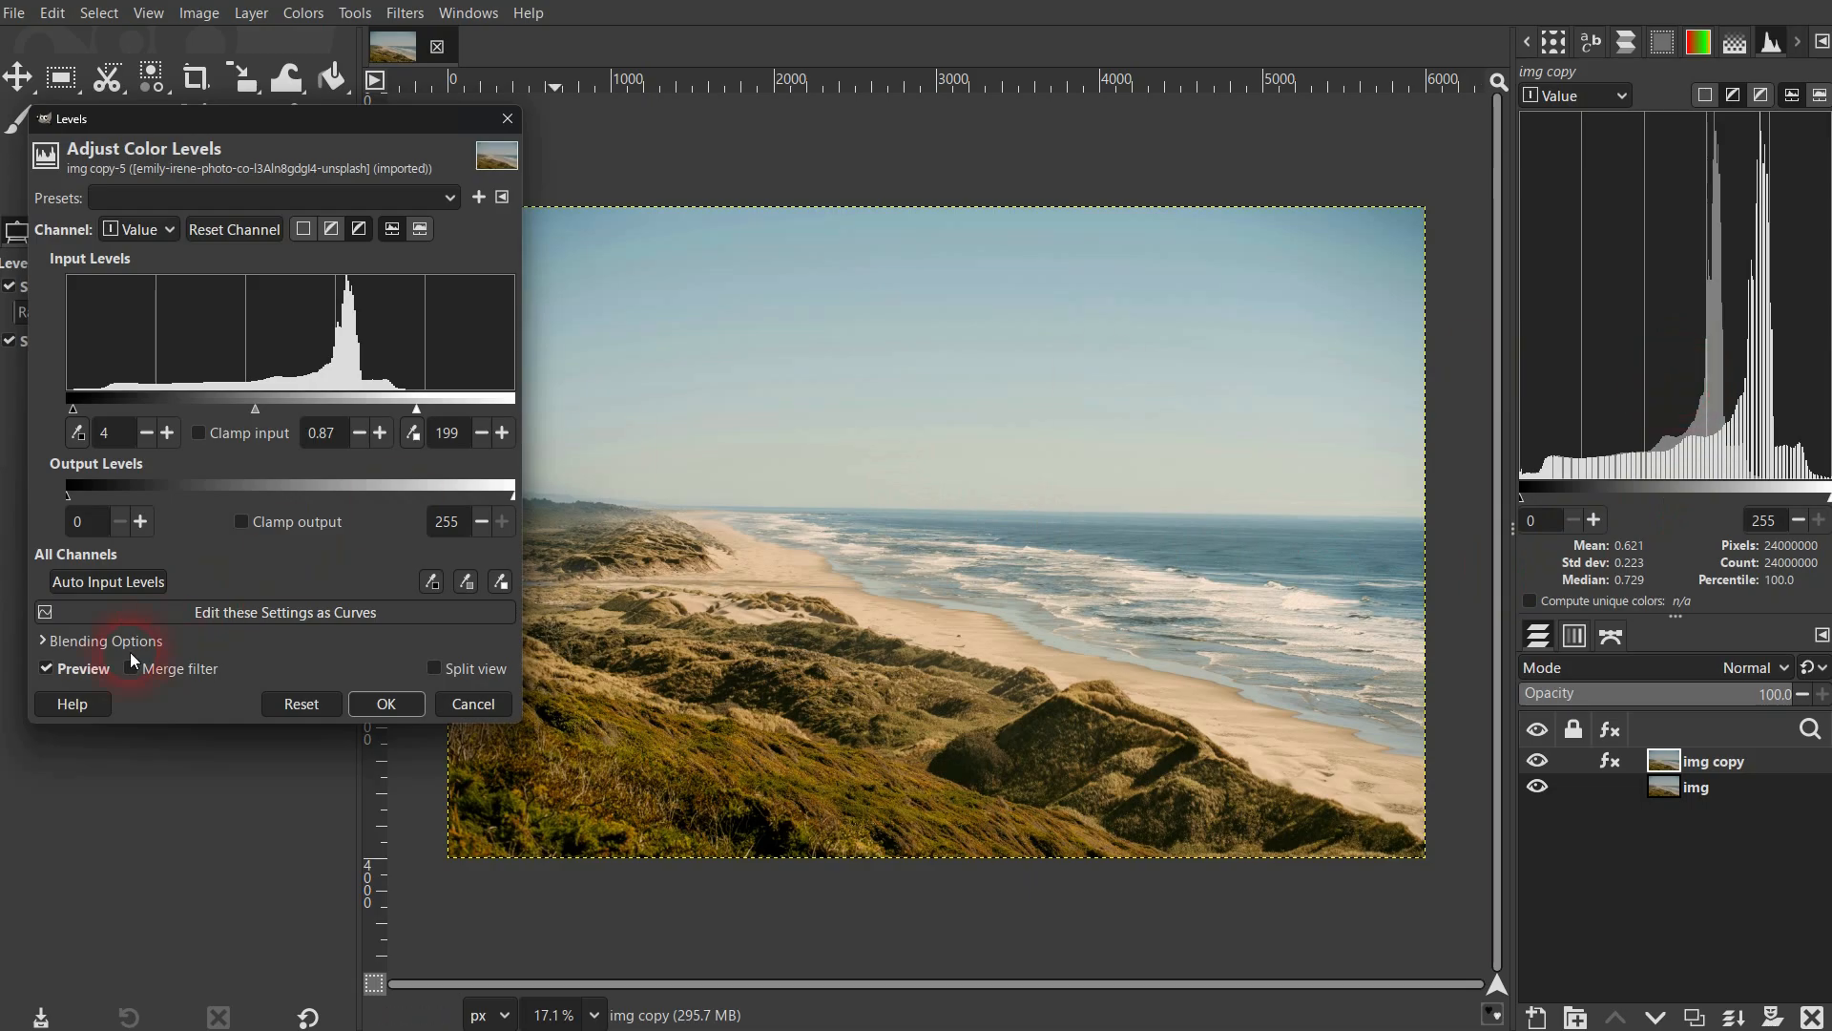
click(71, 673)
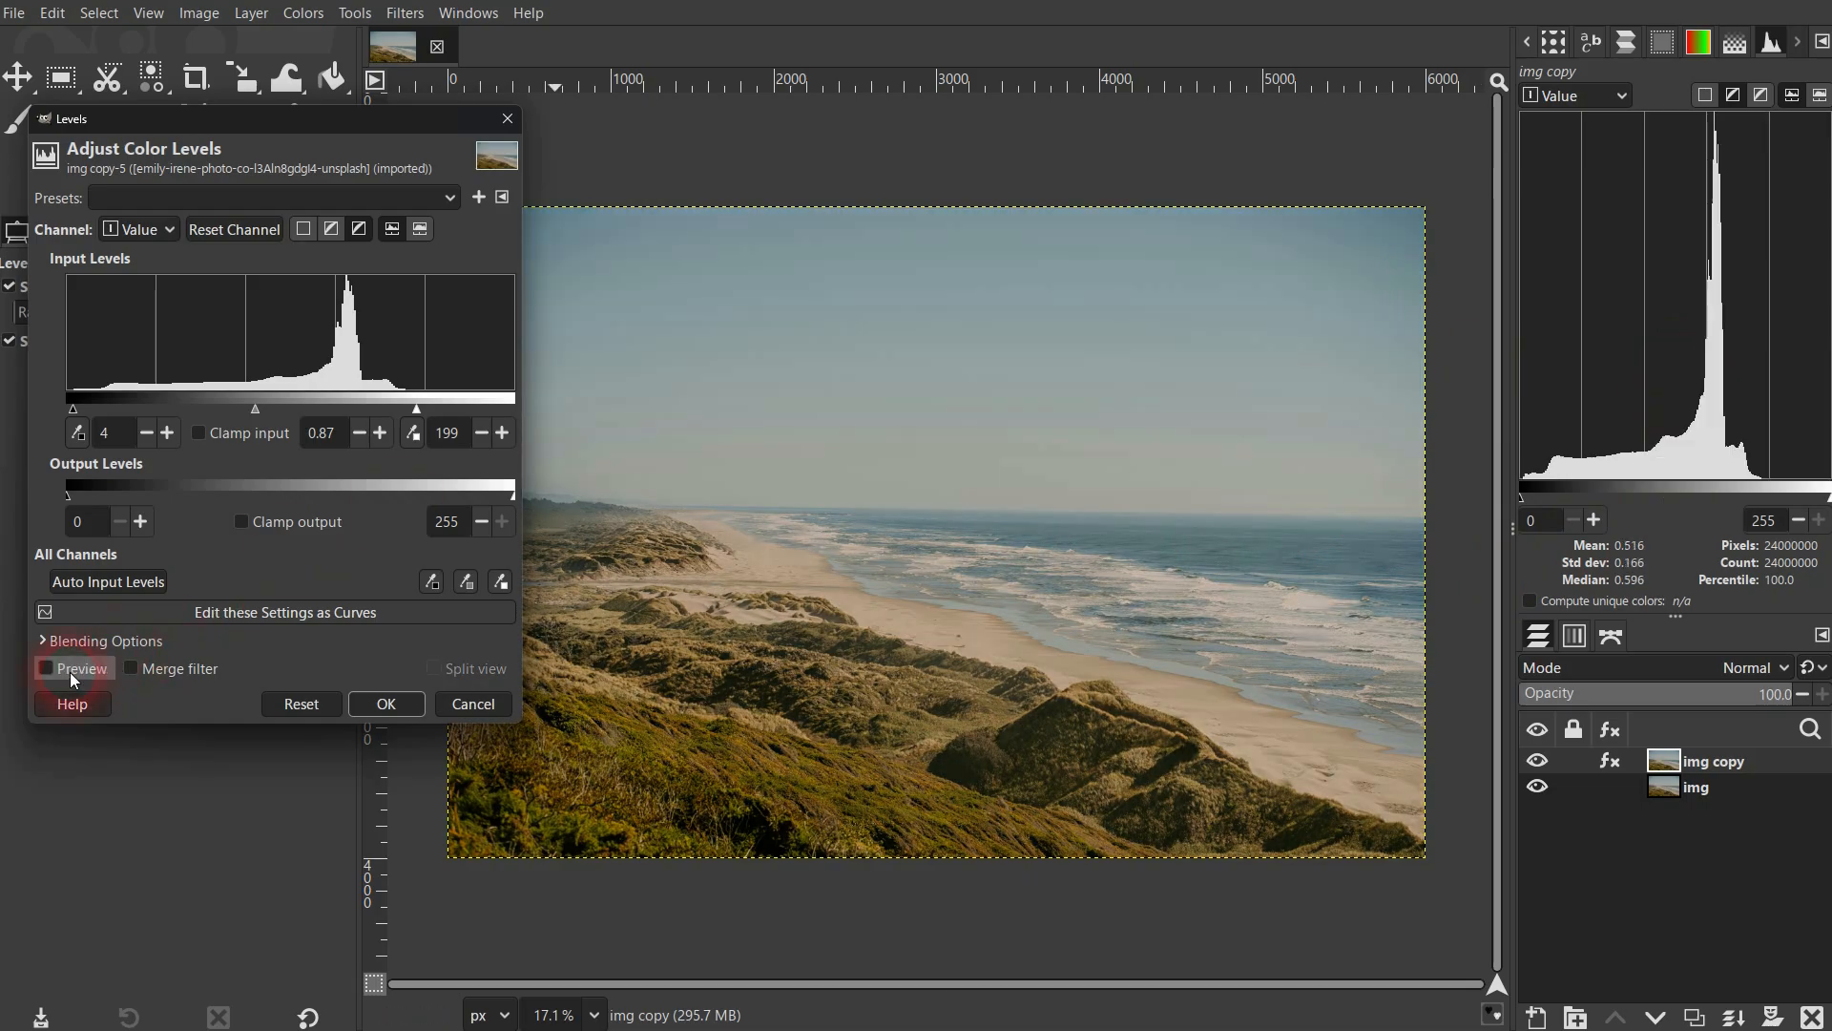
click(71, 672)
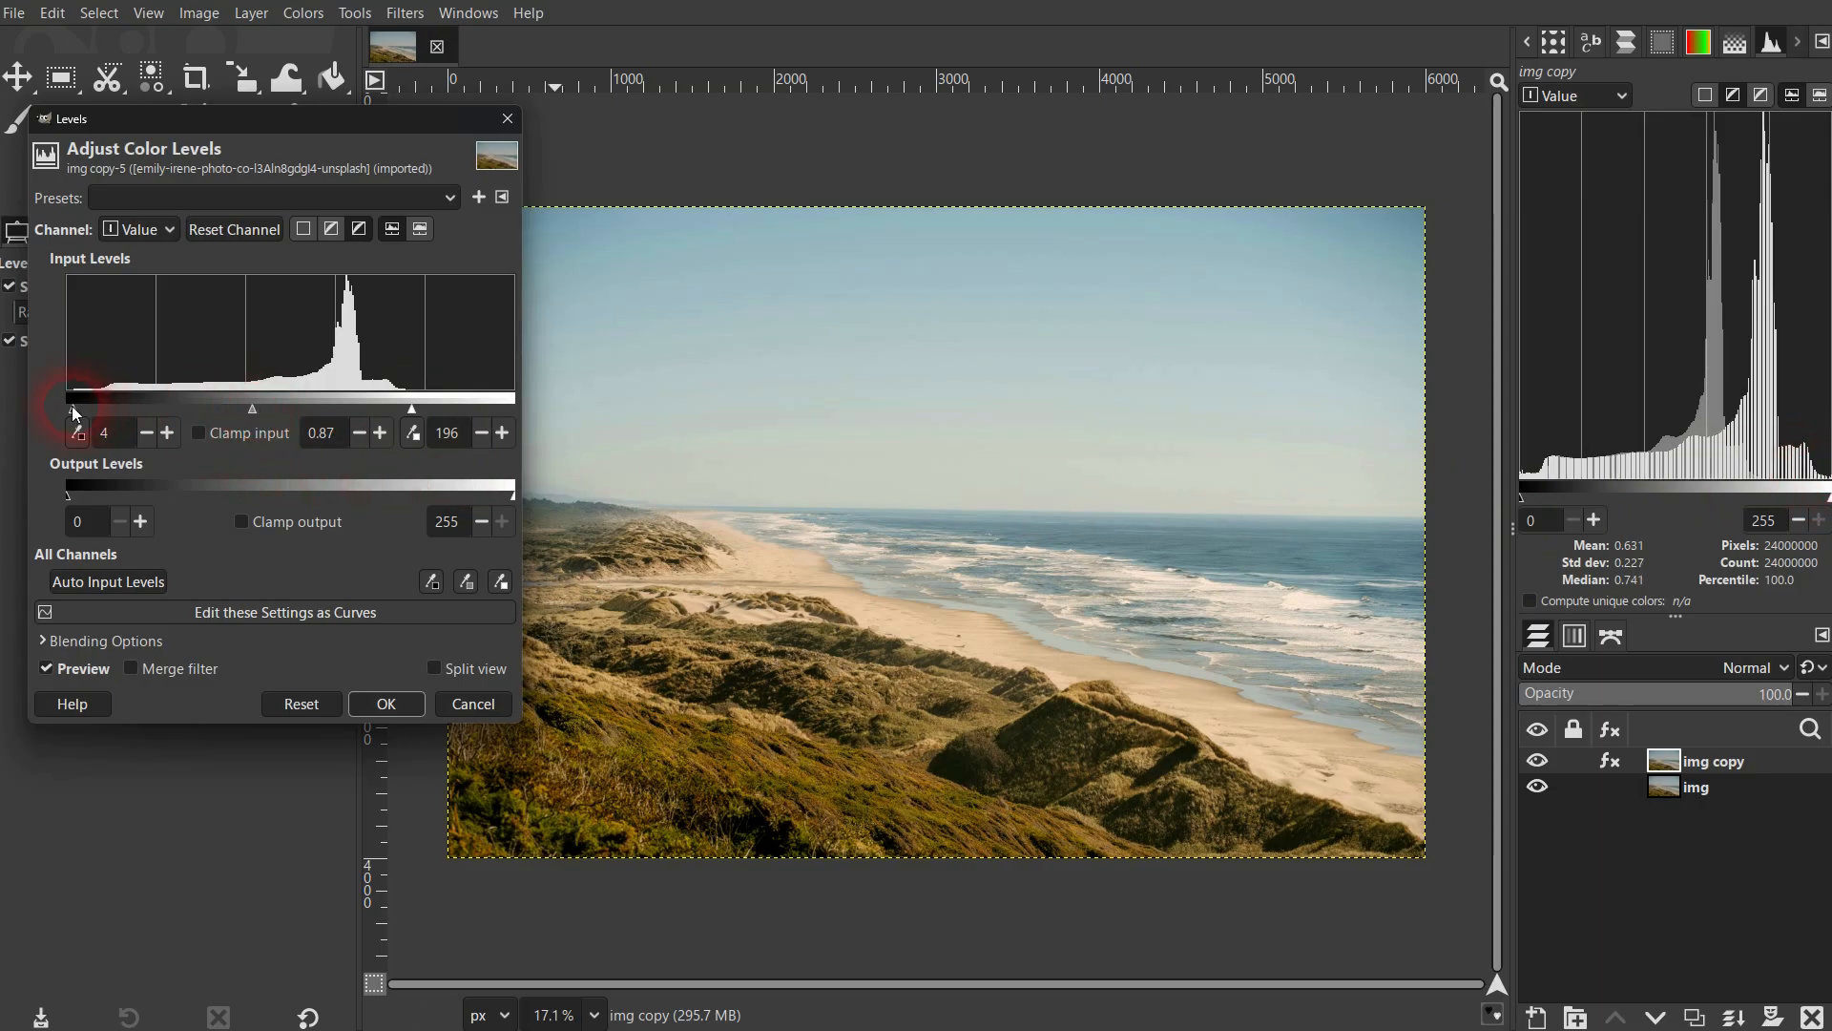
Test the Value channel's midtones at 0.28 and bring them back to 0.84.
click(116, 434)
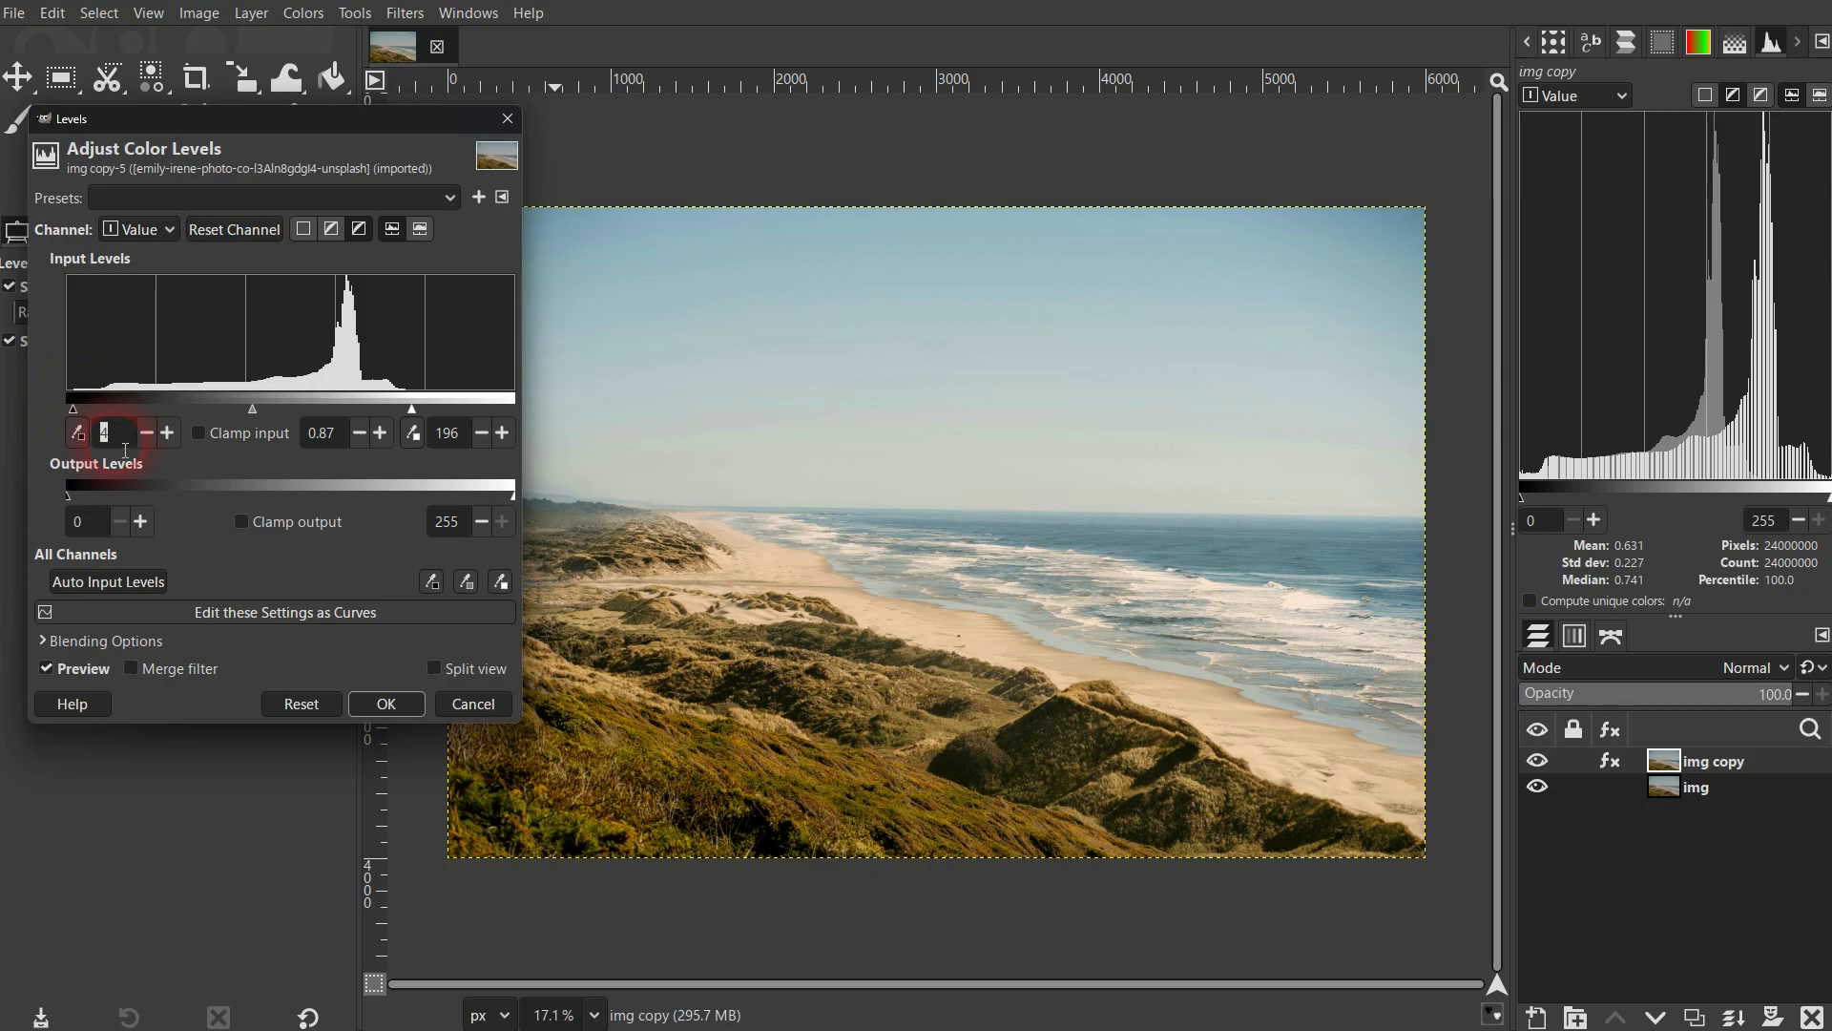
drag(251, 405, 336, 411)
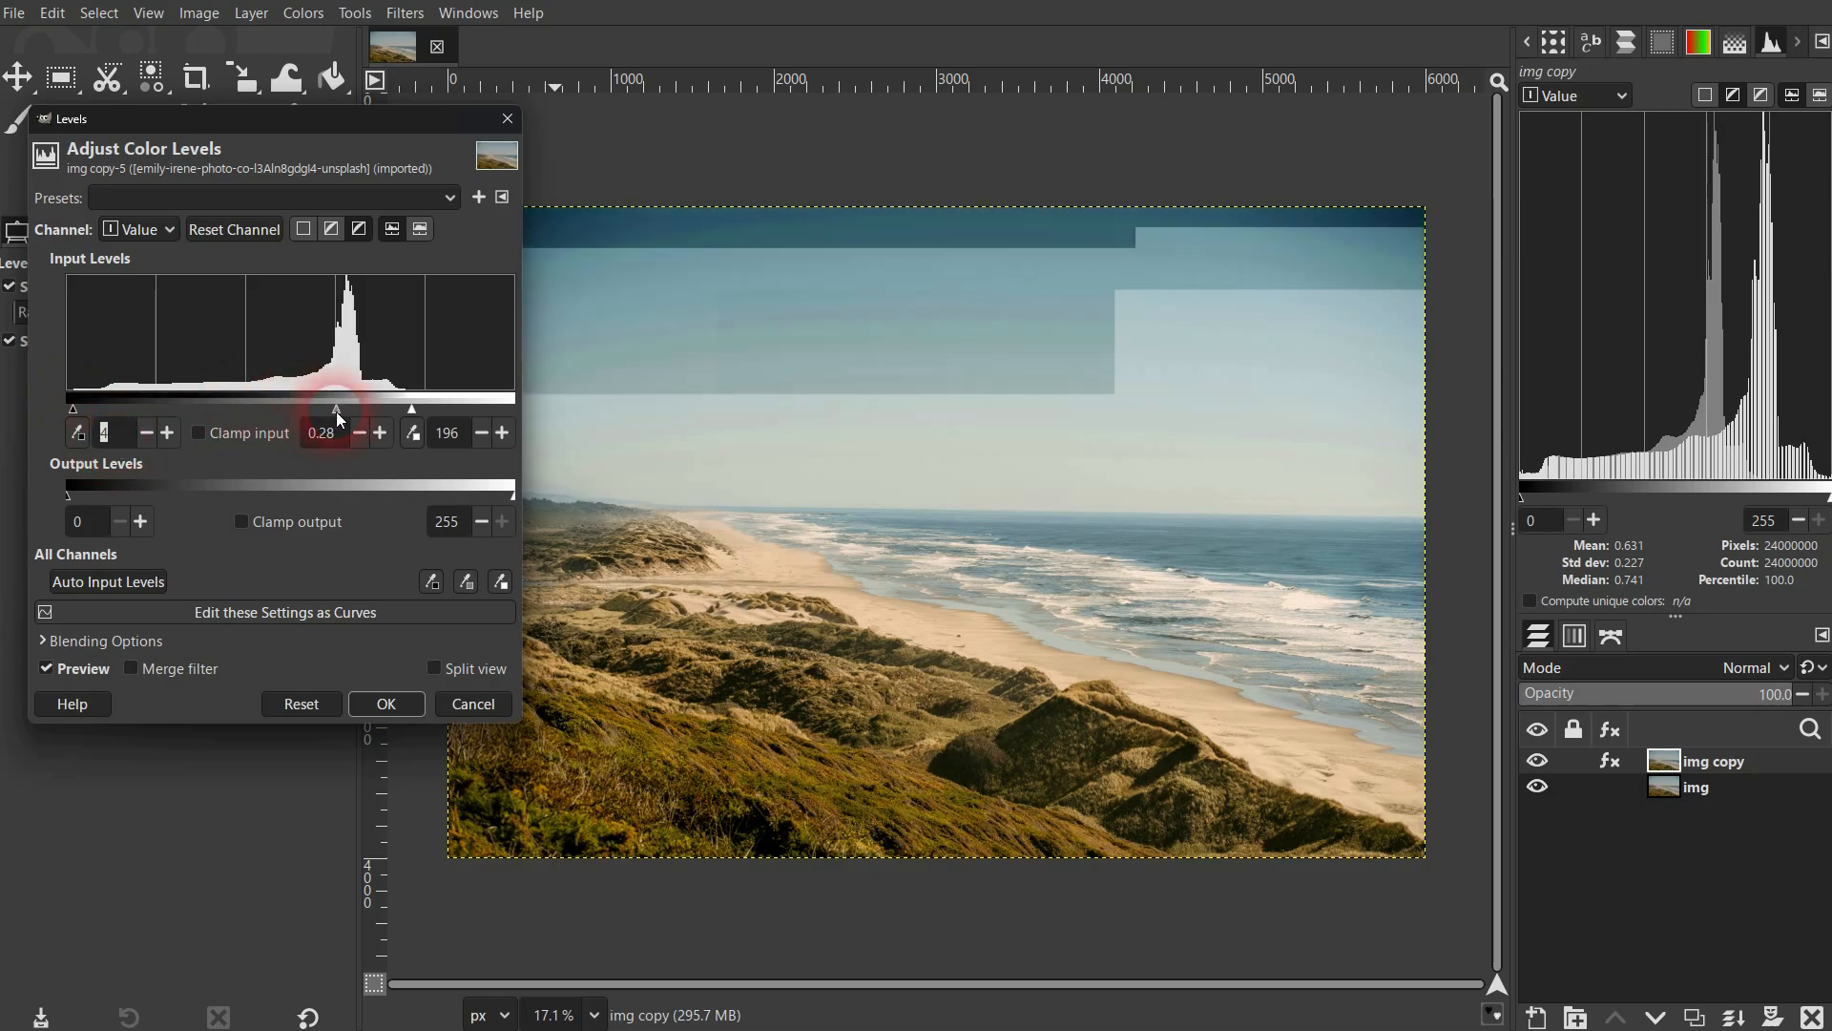
click(952, 556)
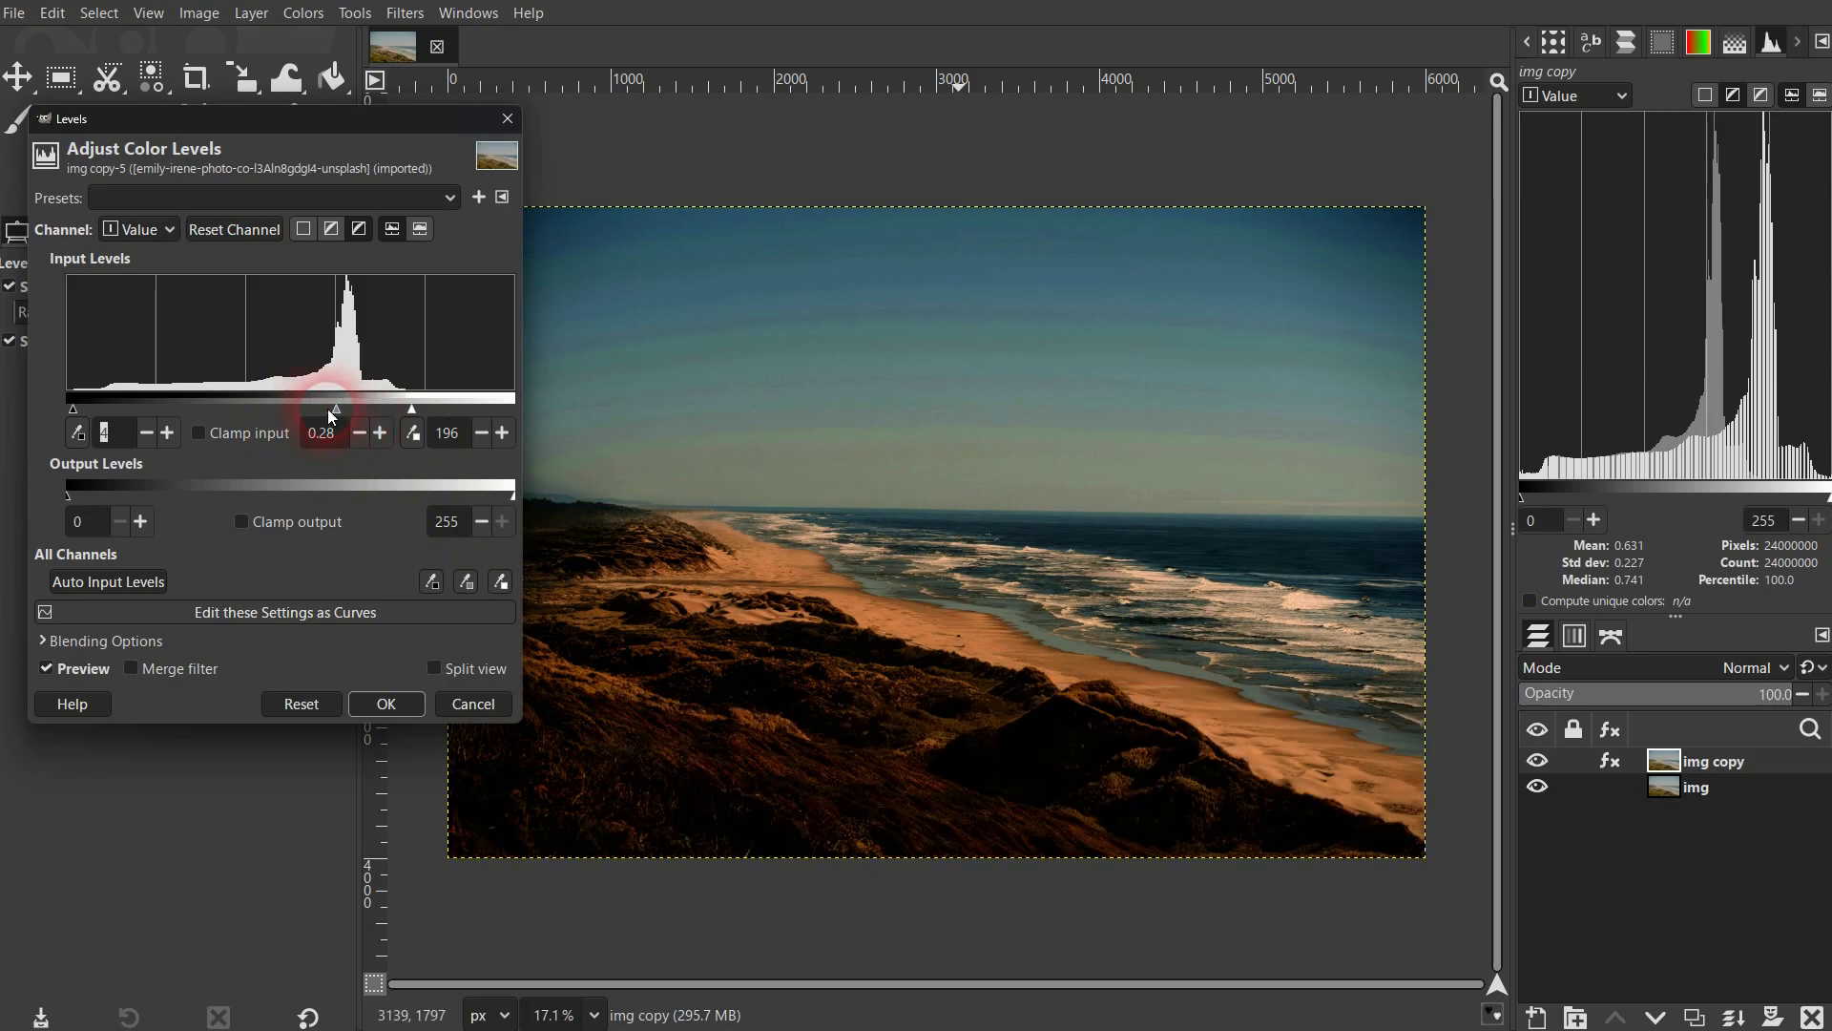
drag(333, 413, 252, 416)
click(844, 522)
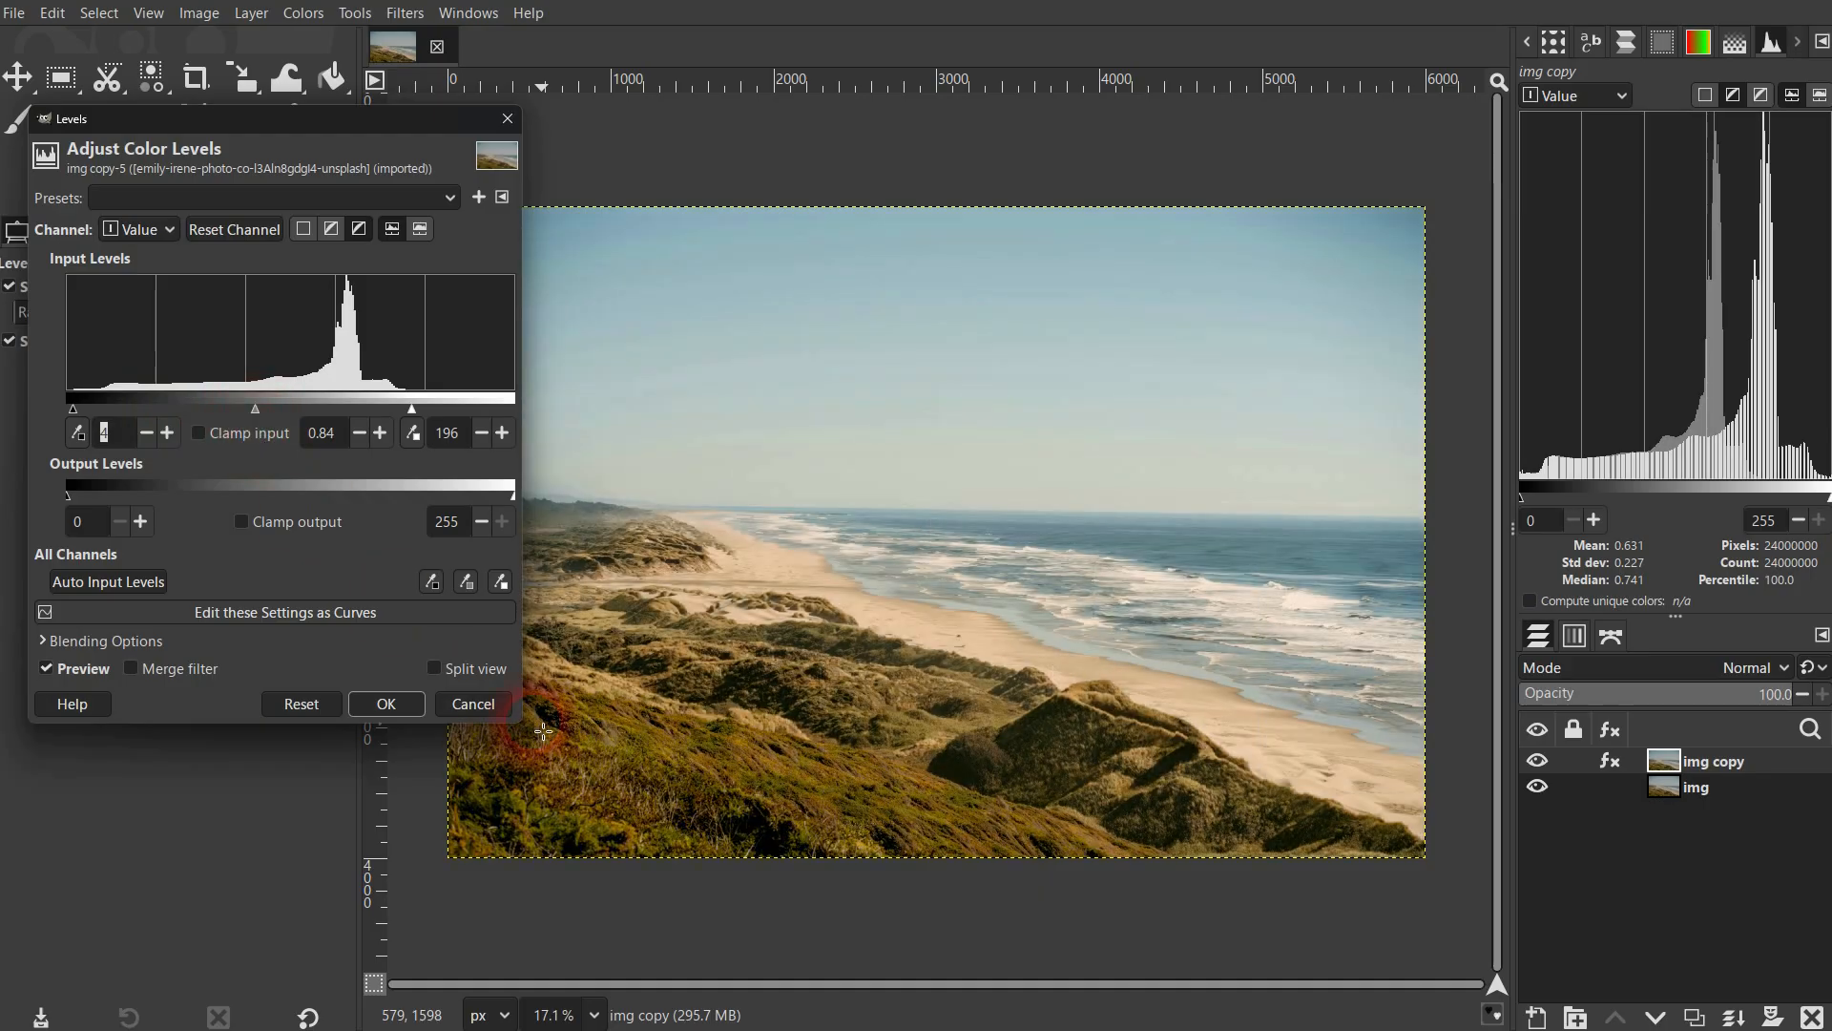
click(343, 439)
drag(343, 439, 271, 433)
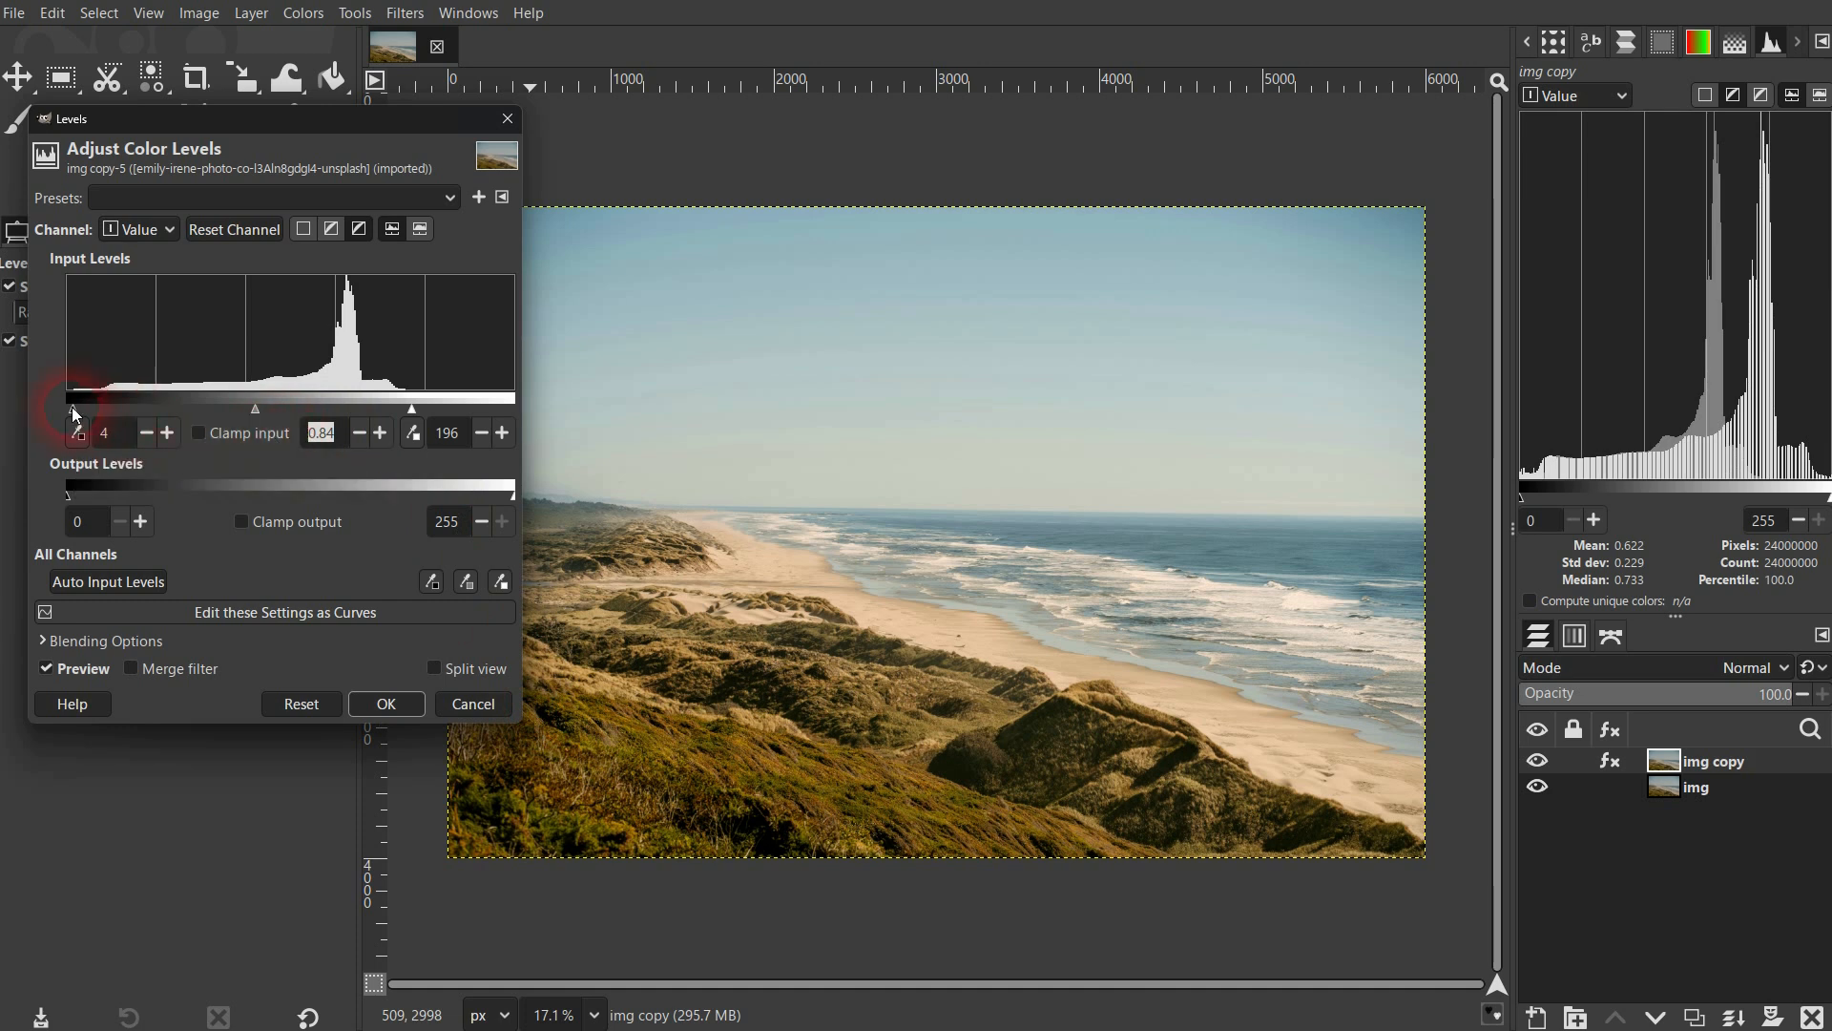
Restore the Value channel's input black level to 0 and white level to 255, keeping the photo uncovered.
mouse_move(410, 410)
mouse_down()
mouse_move(548, 408)
mouse_move(612, 461)
mouse_up()
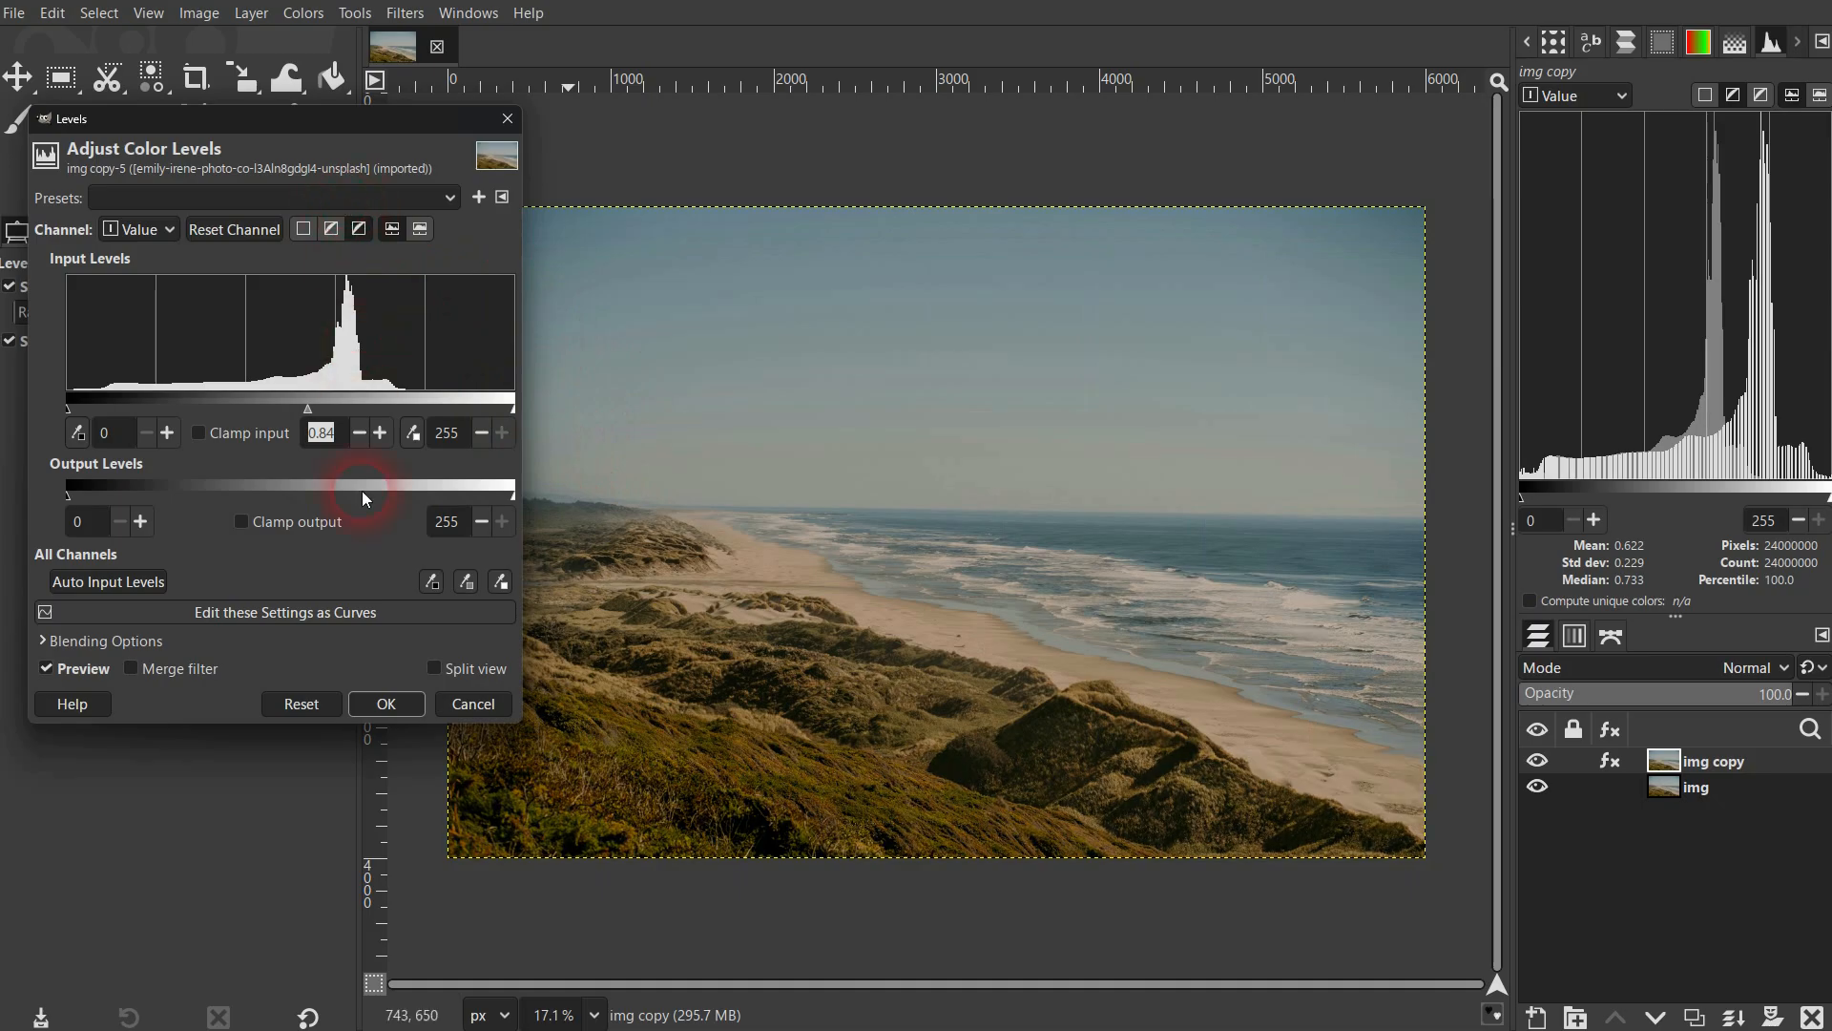
click(413, 433)
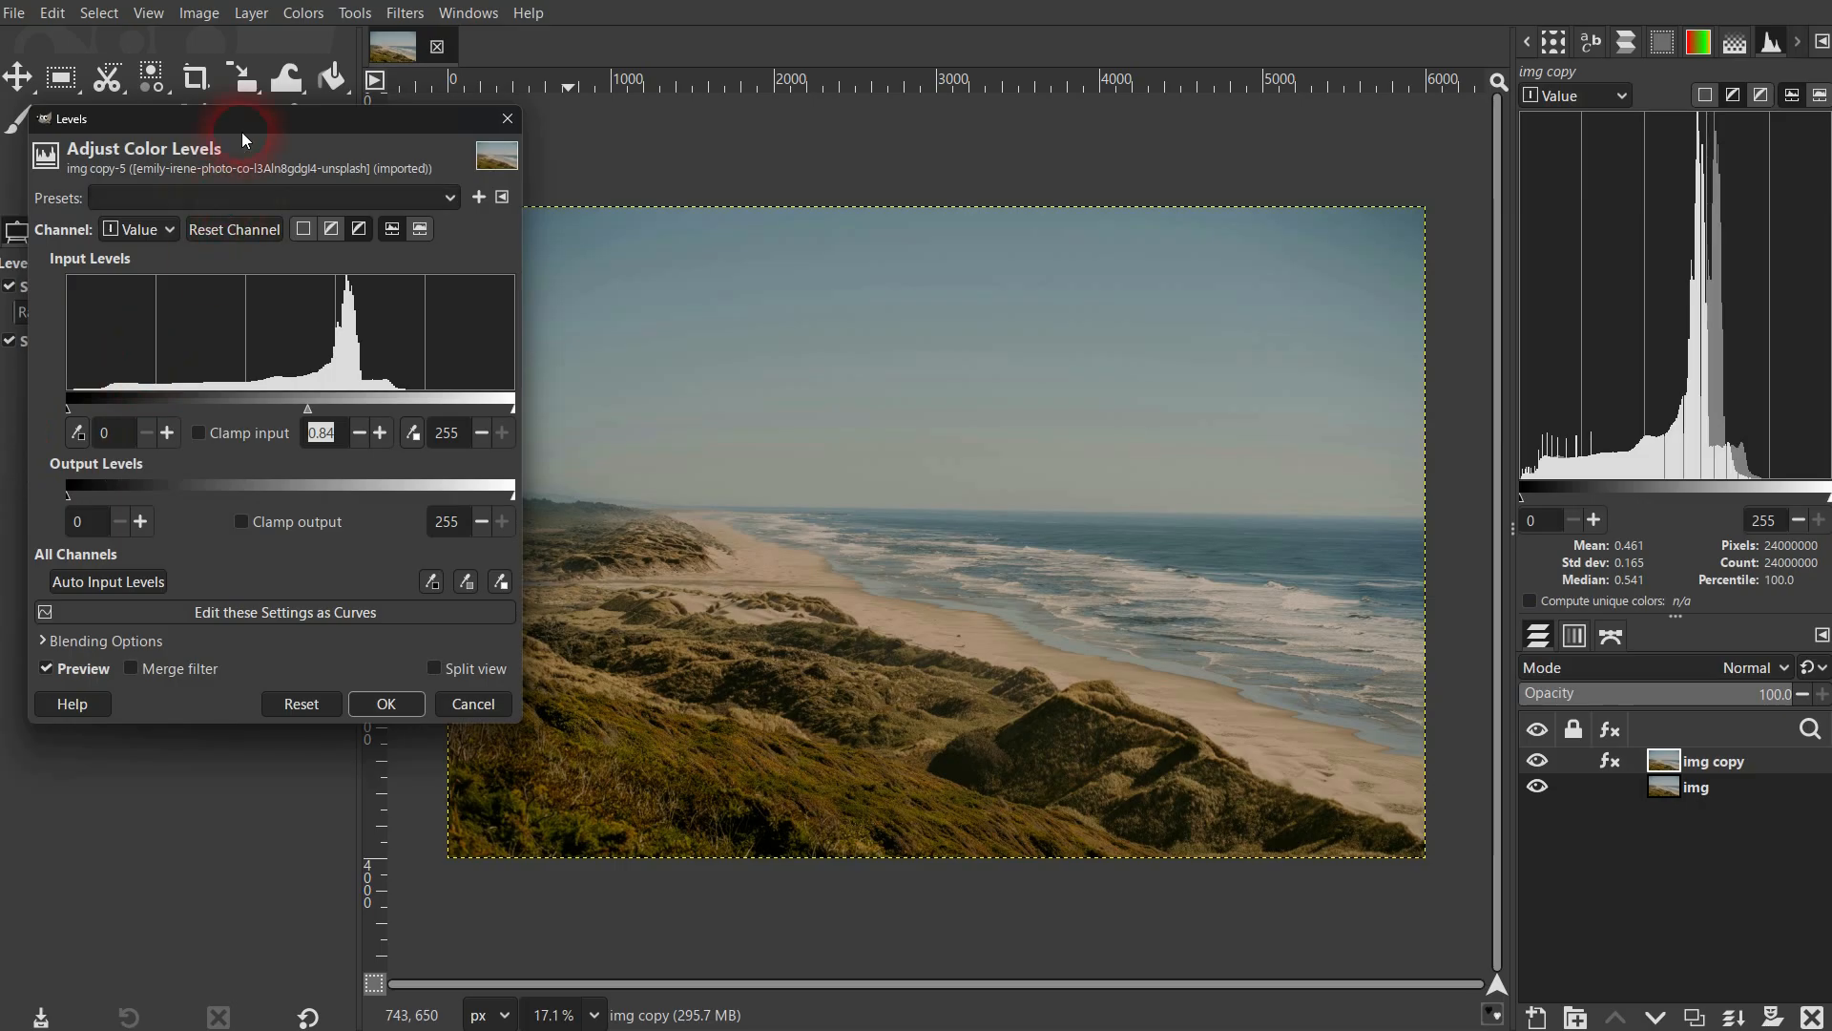
drag(241, 121, 421, 132)
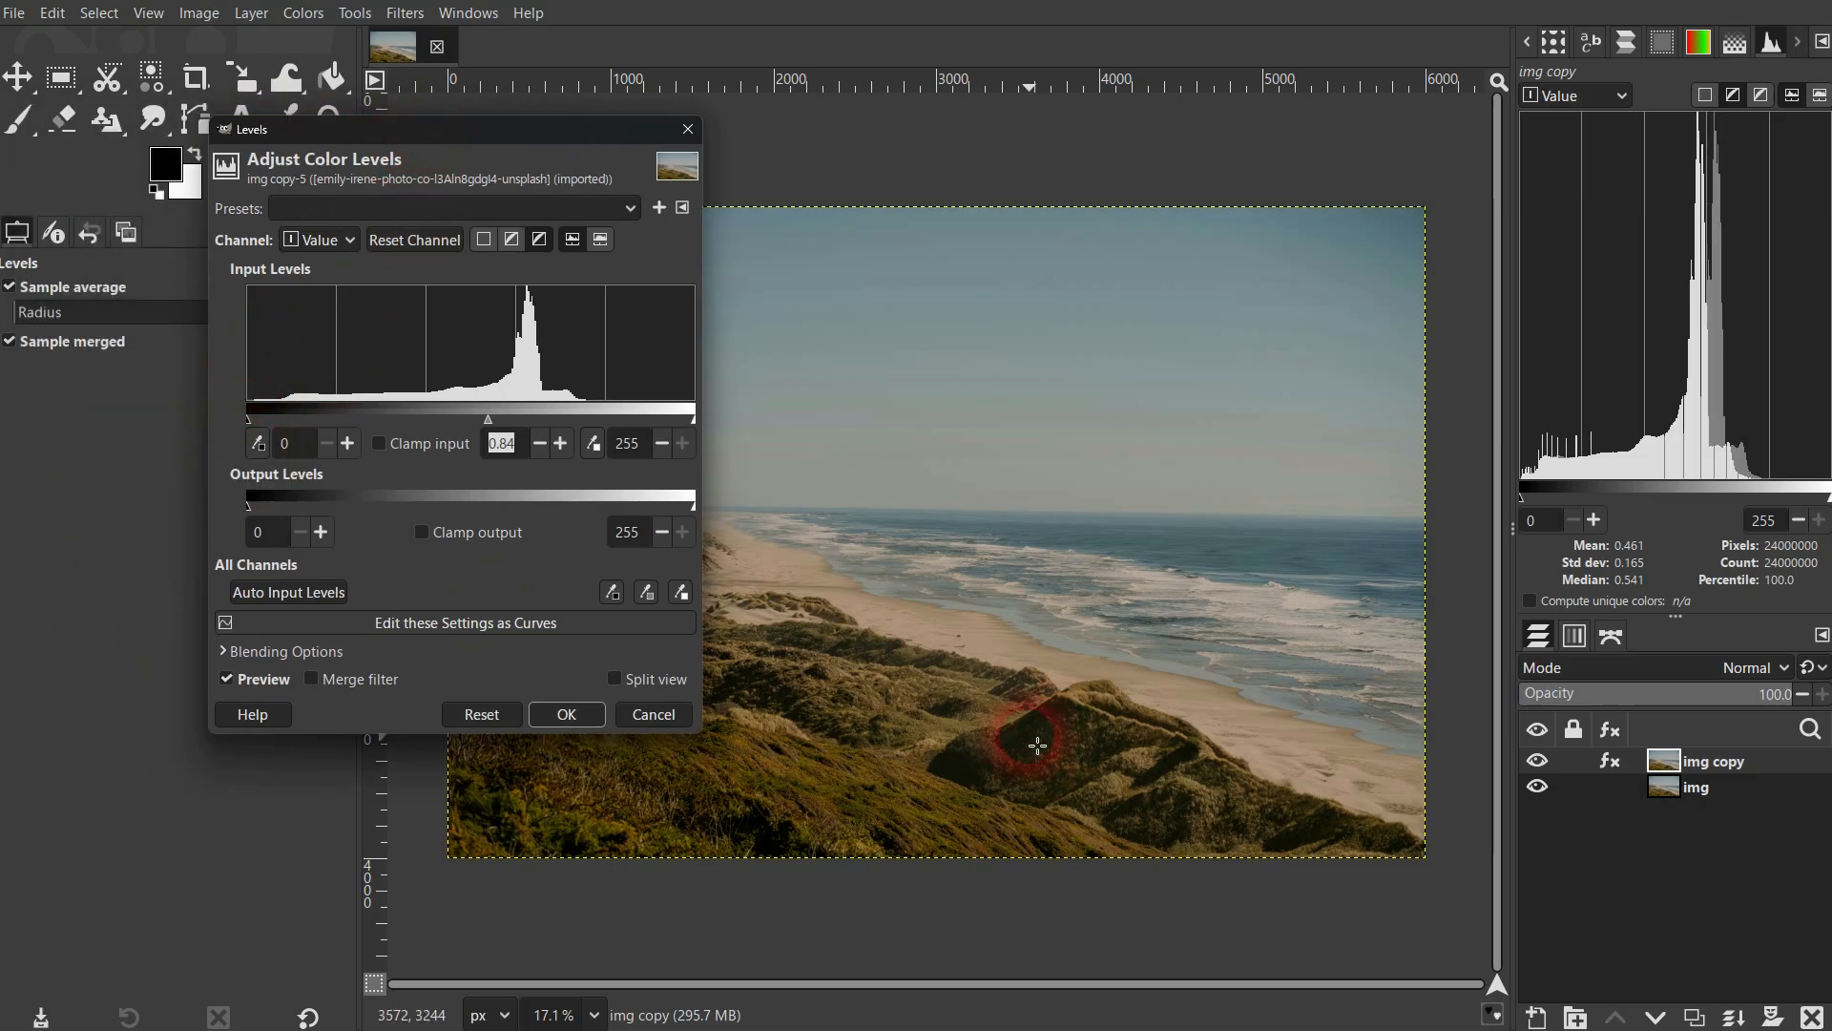
Sample the Value channel's black point from the dark shadow on the large dune in the photo.
click(257, 443)
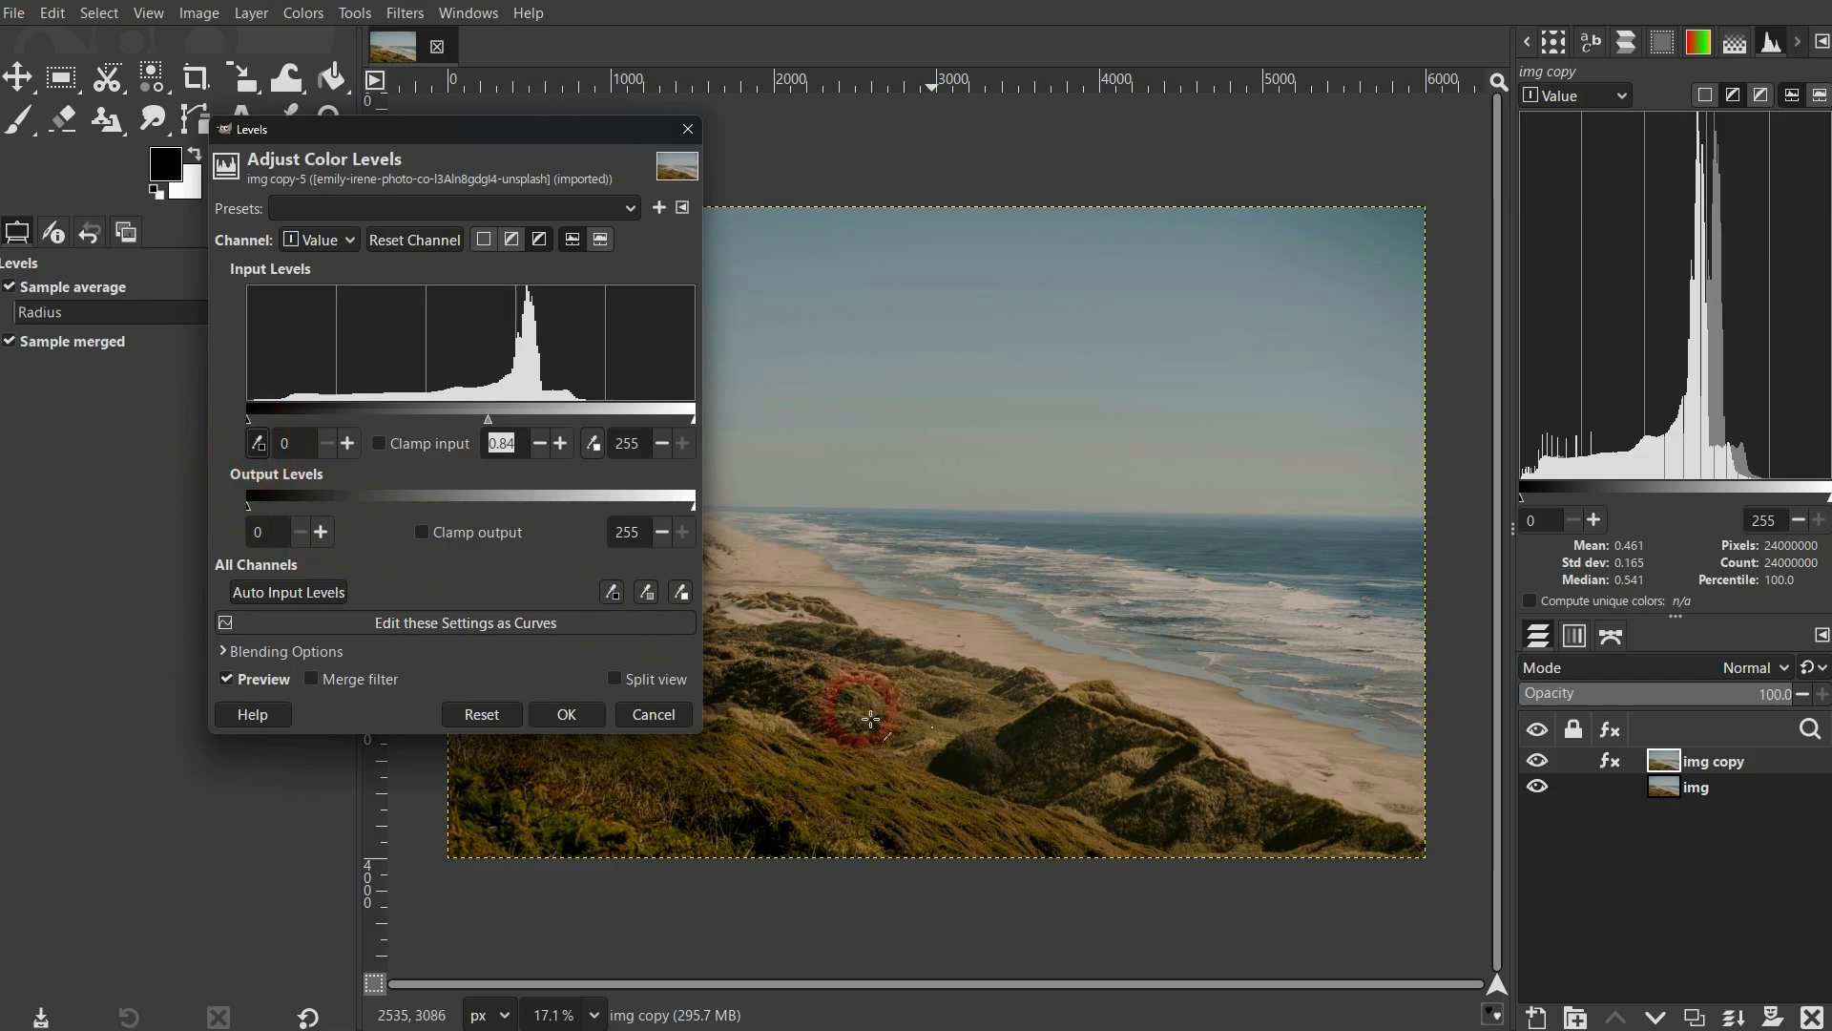
click(1056, 720)
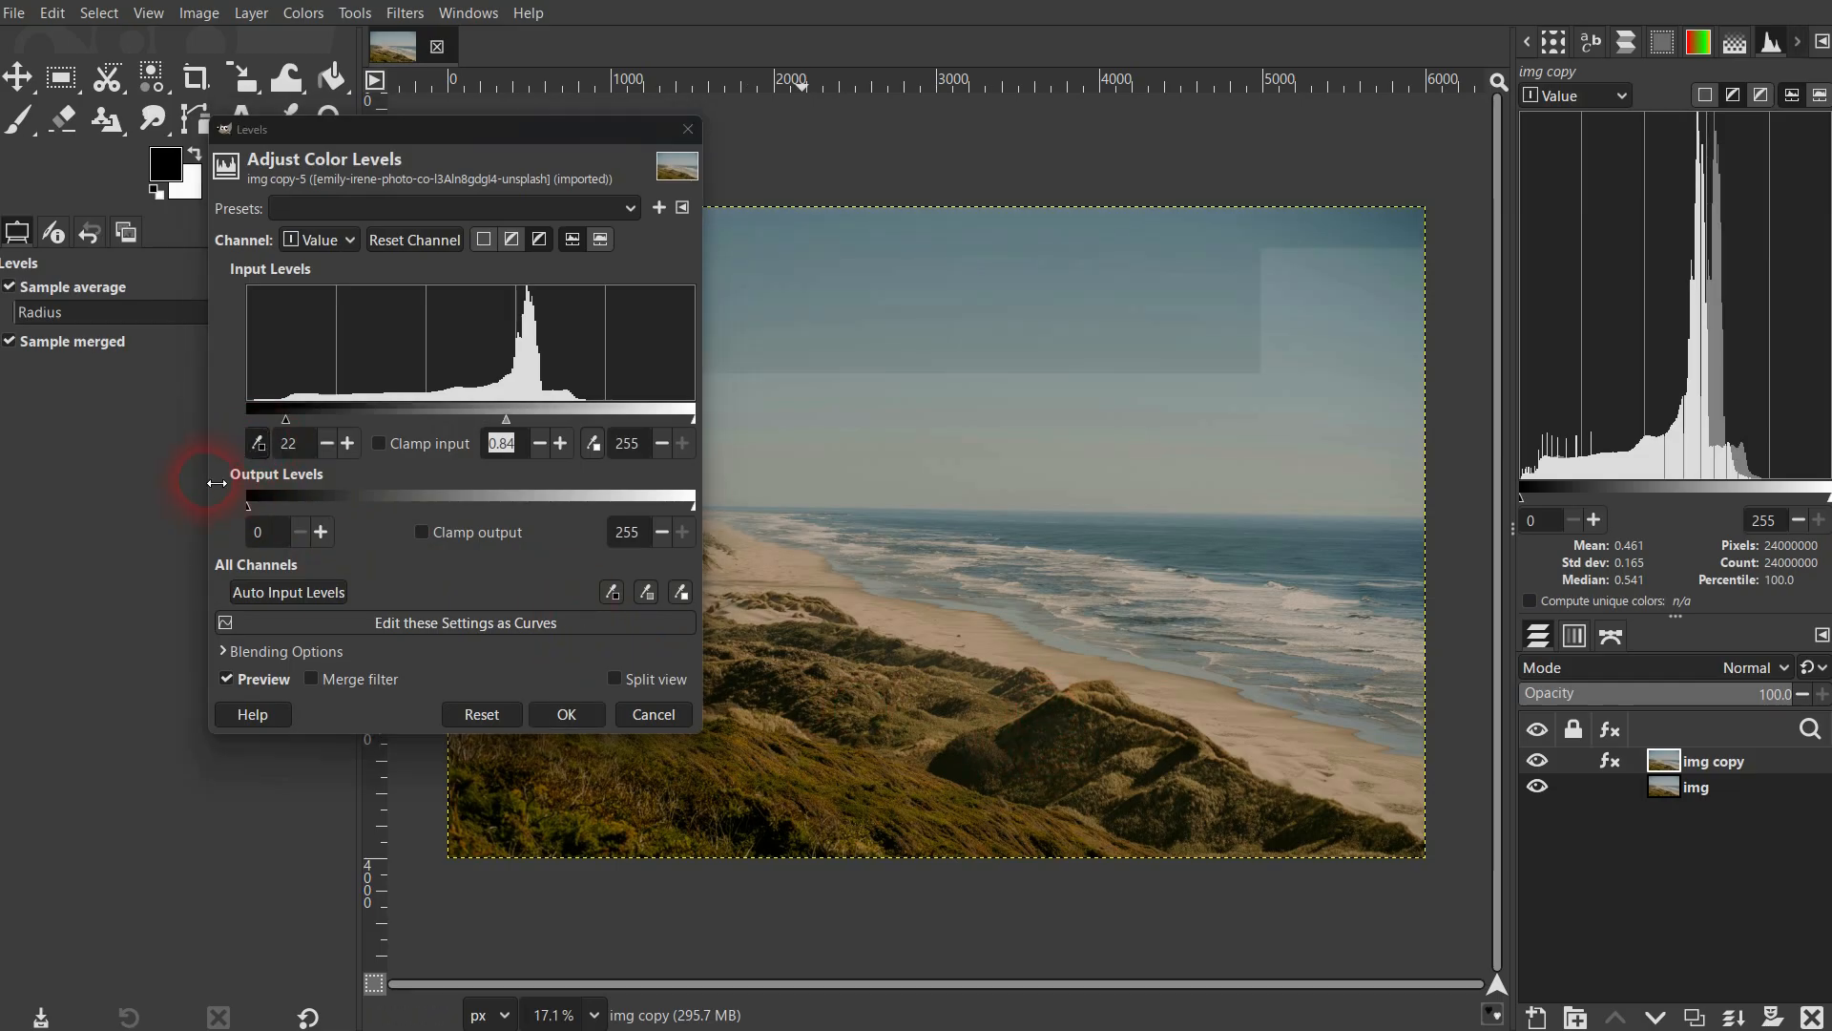
click(1057, 732)
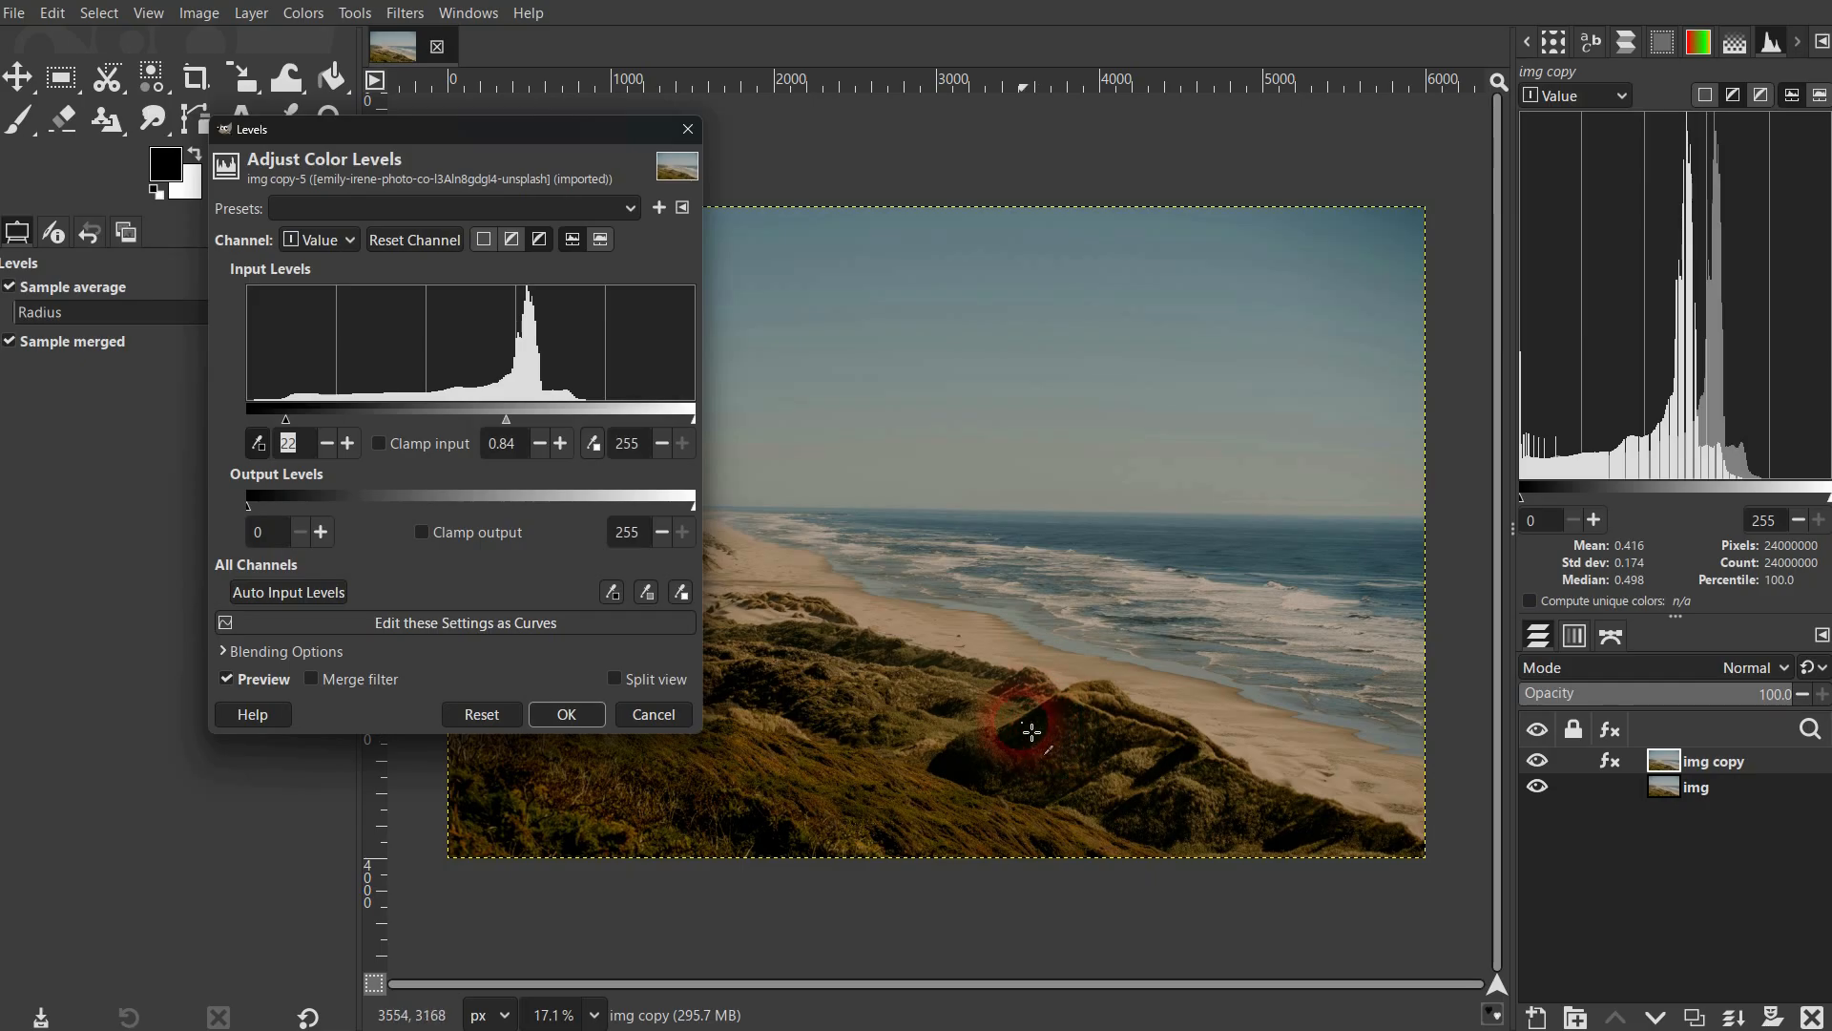
click(1046, 732)
click(383, 541)
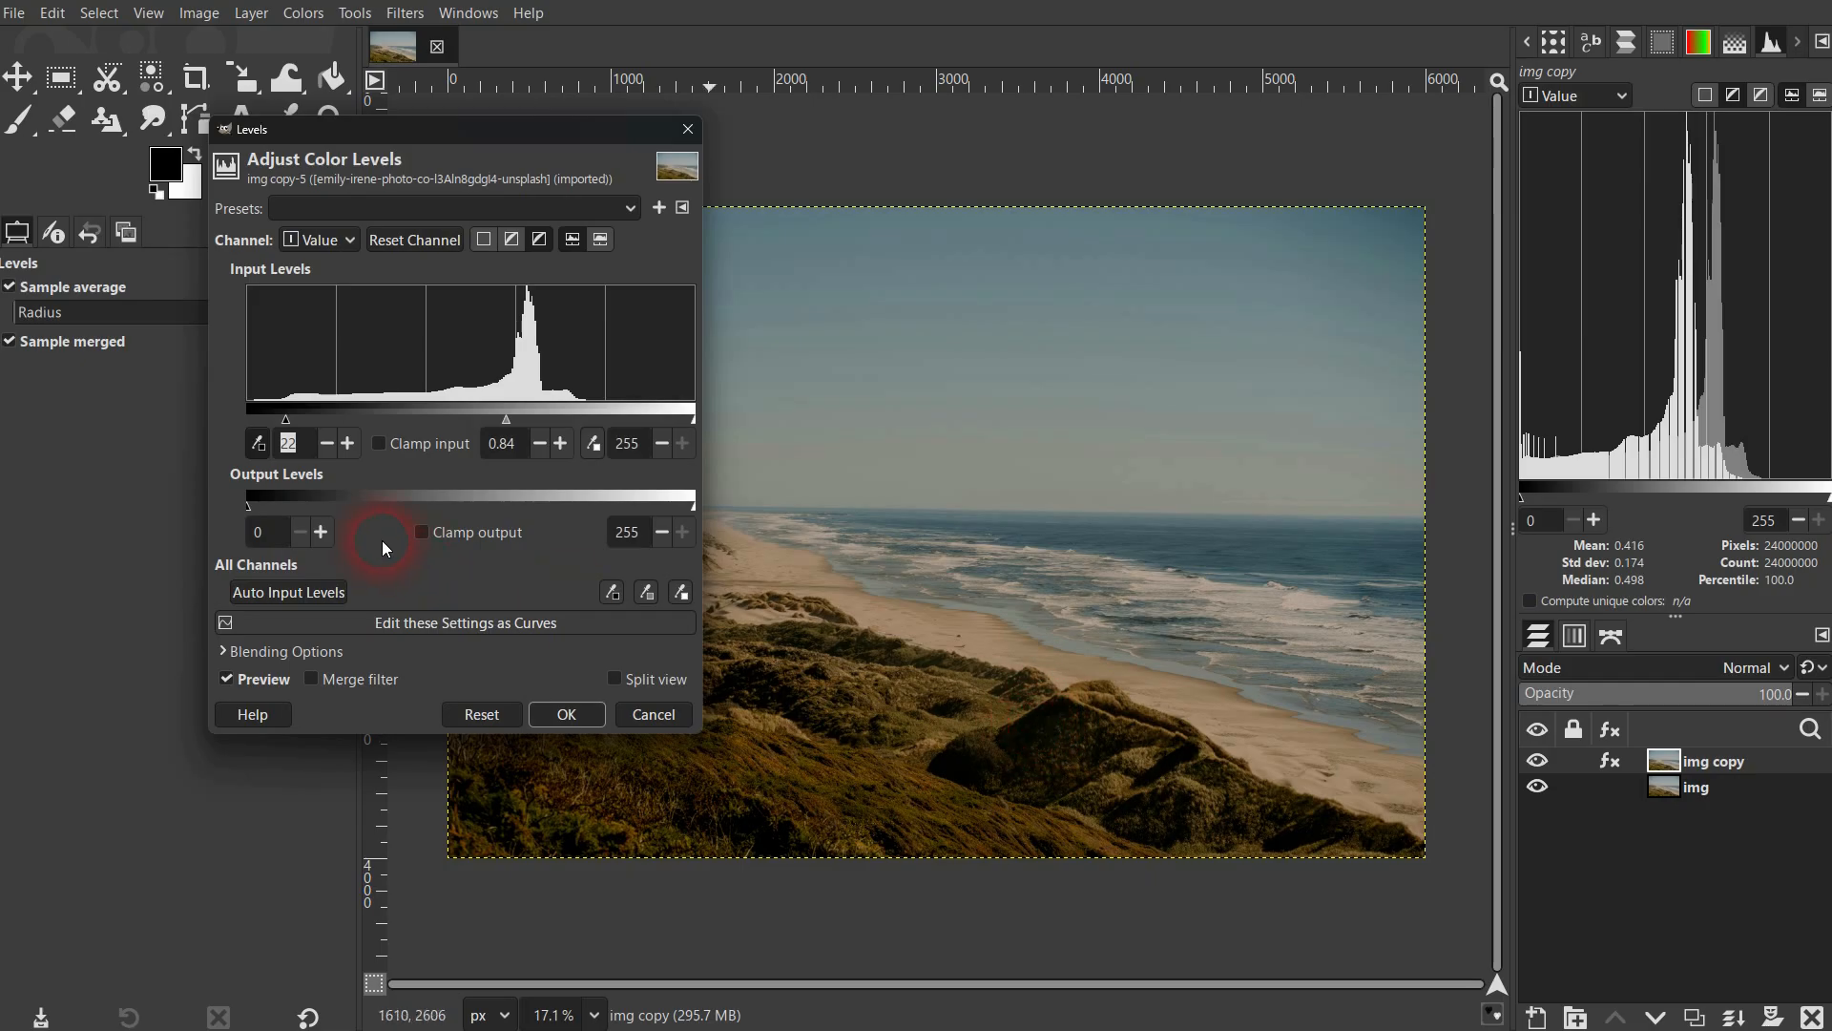
Lower the Value channel's input black level to 4 and resample the black point from the dune shadows.
drag(287, 420, 260, 420)
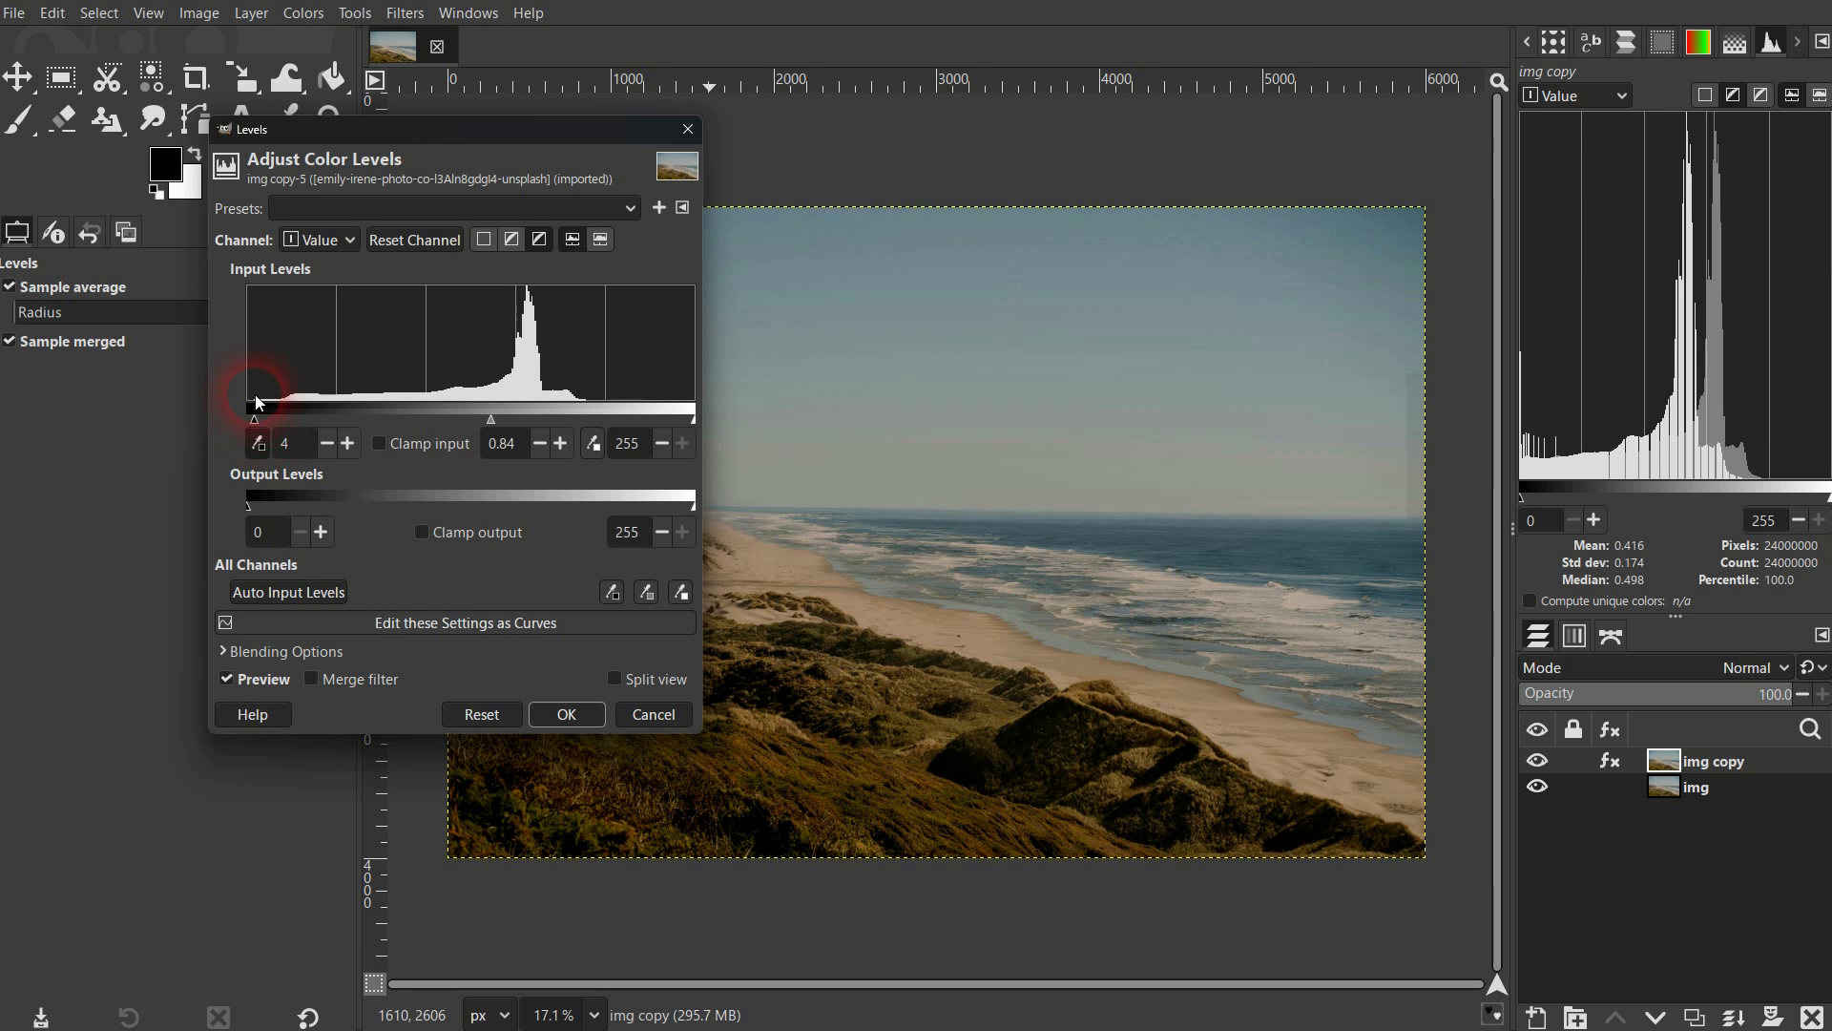
click(1017, 740)
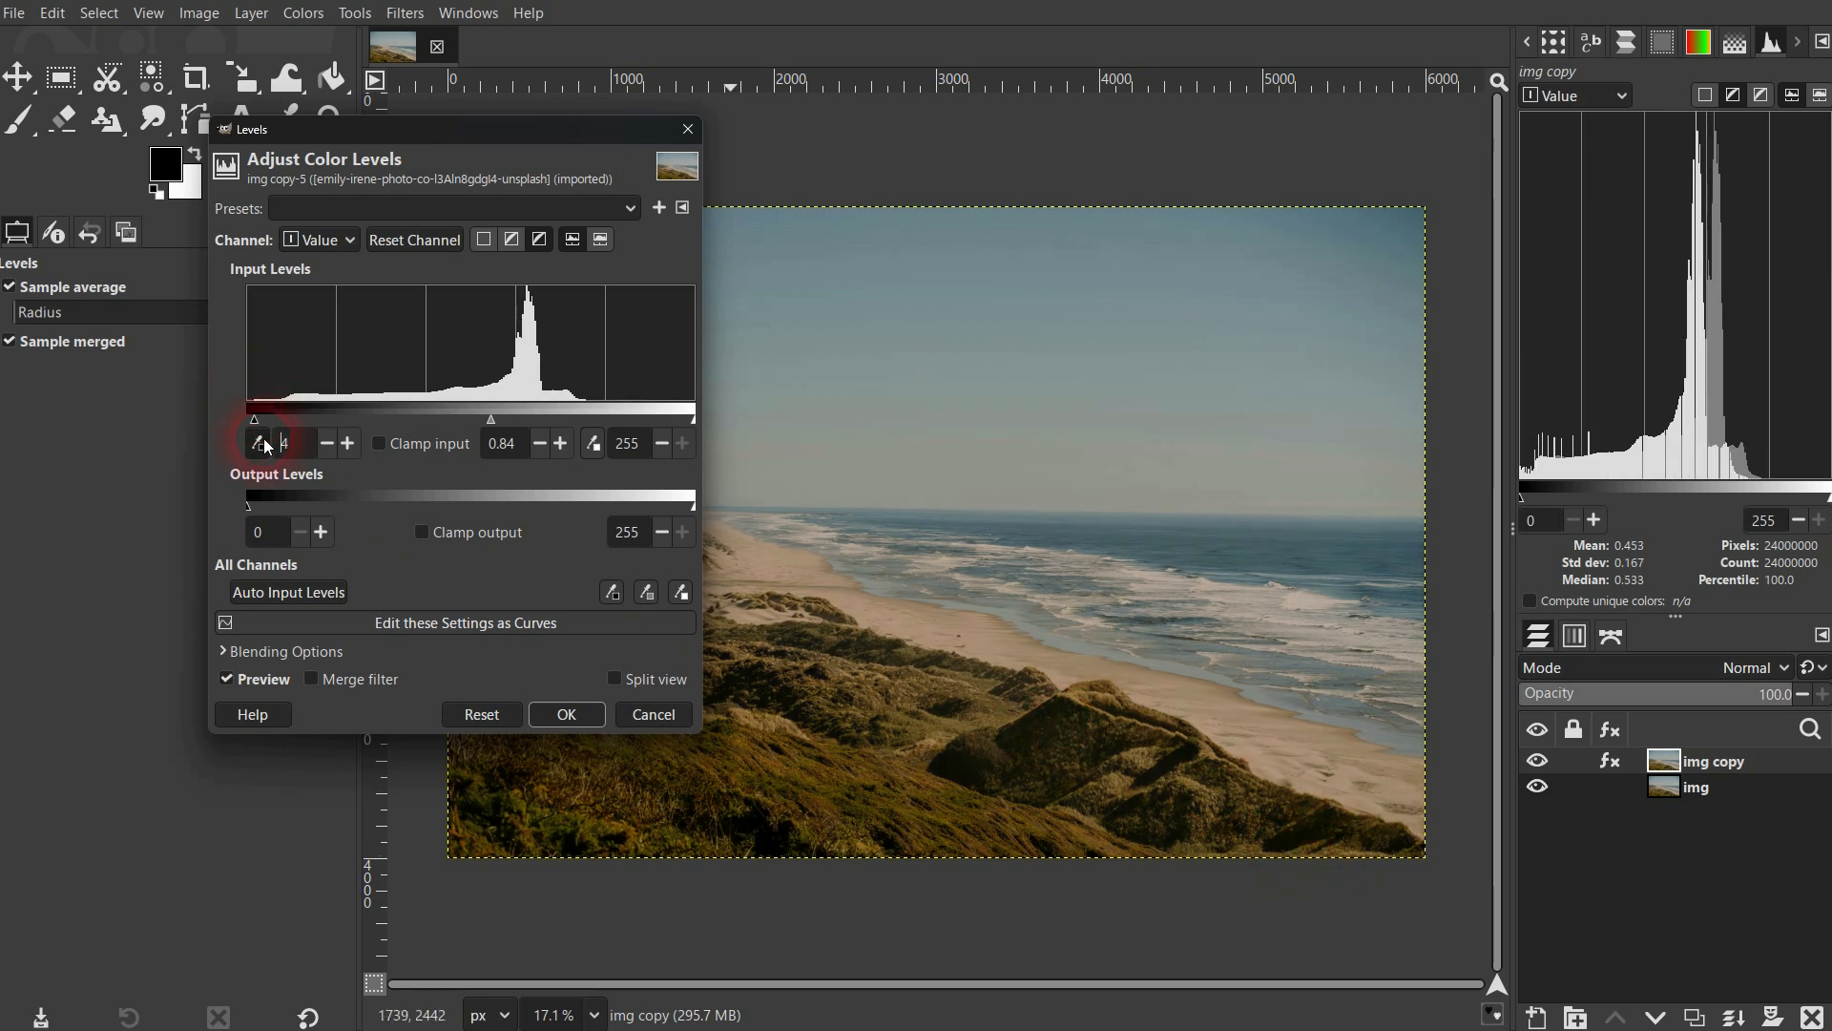
click(680, 592)
click(1288, 849)
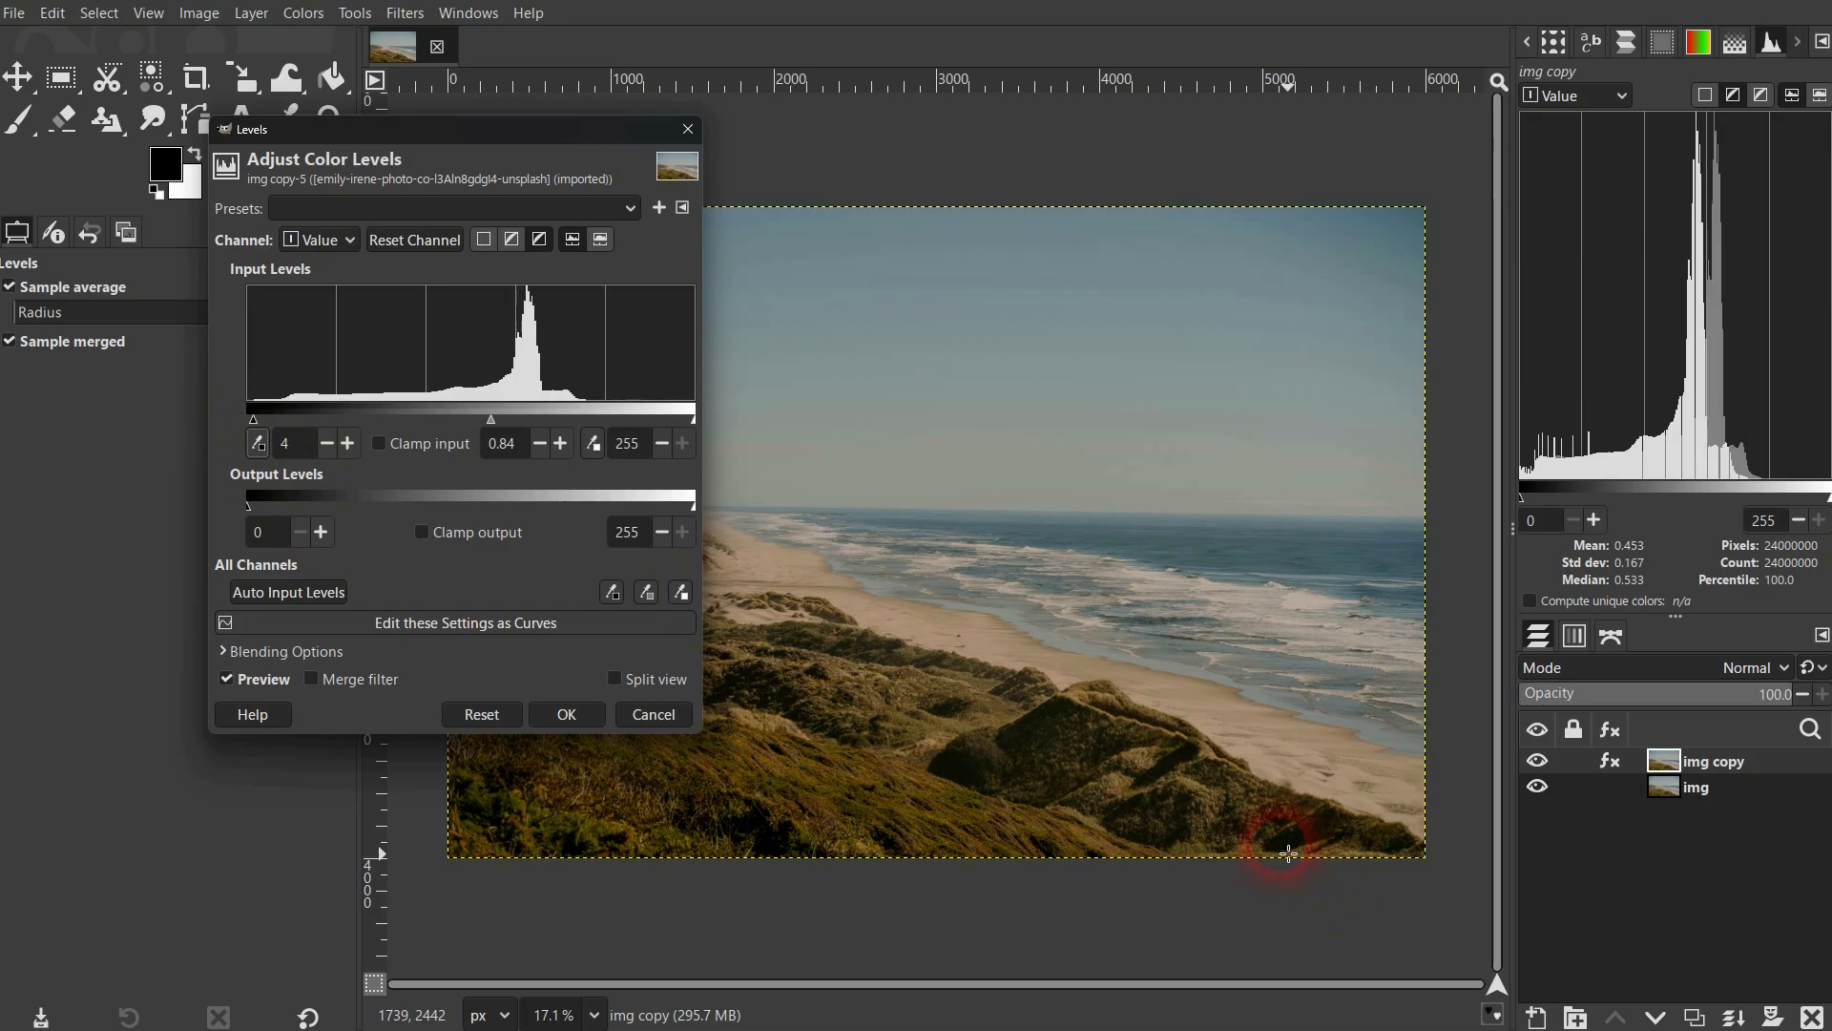
click(292, 530)
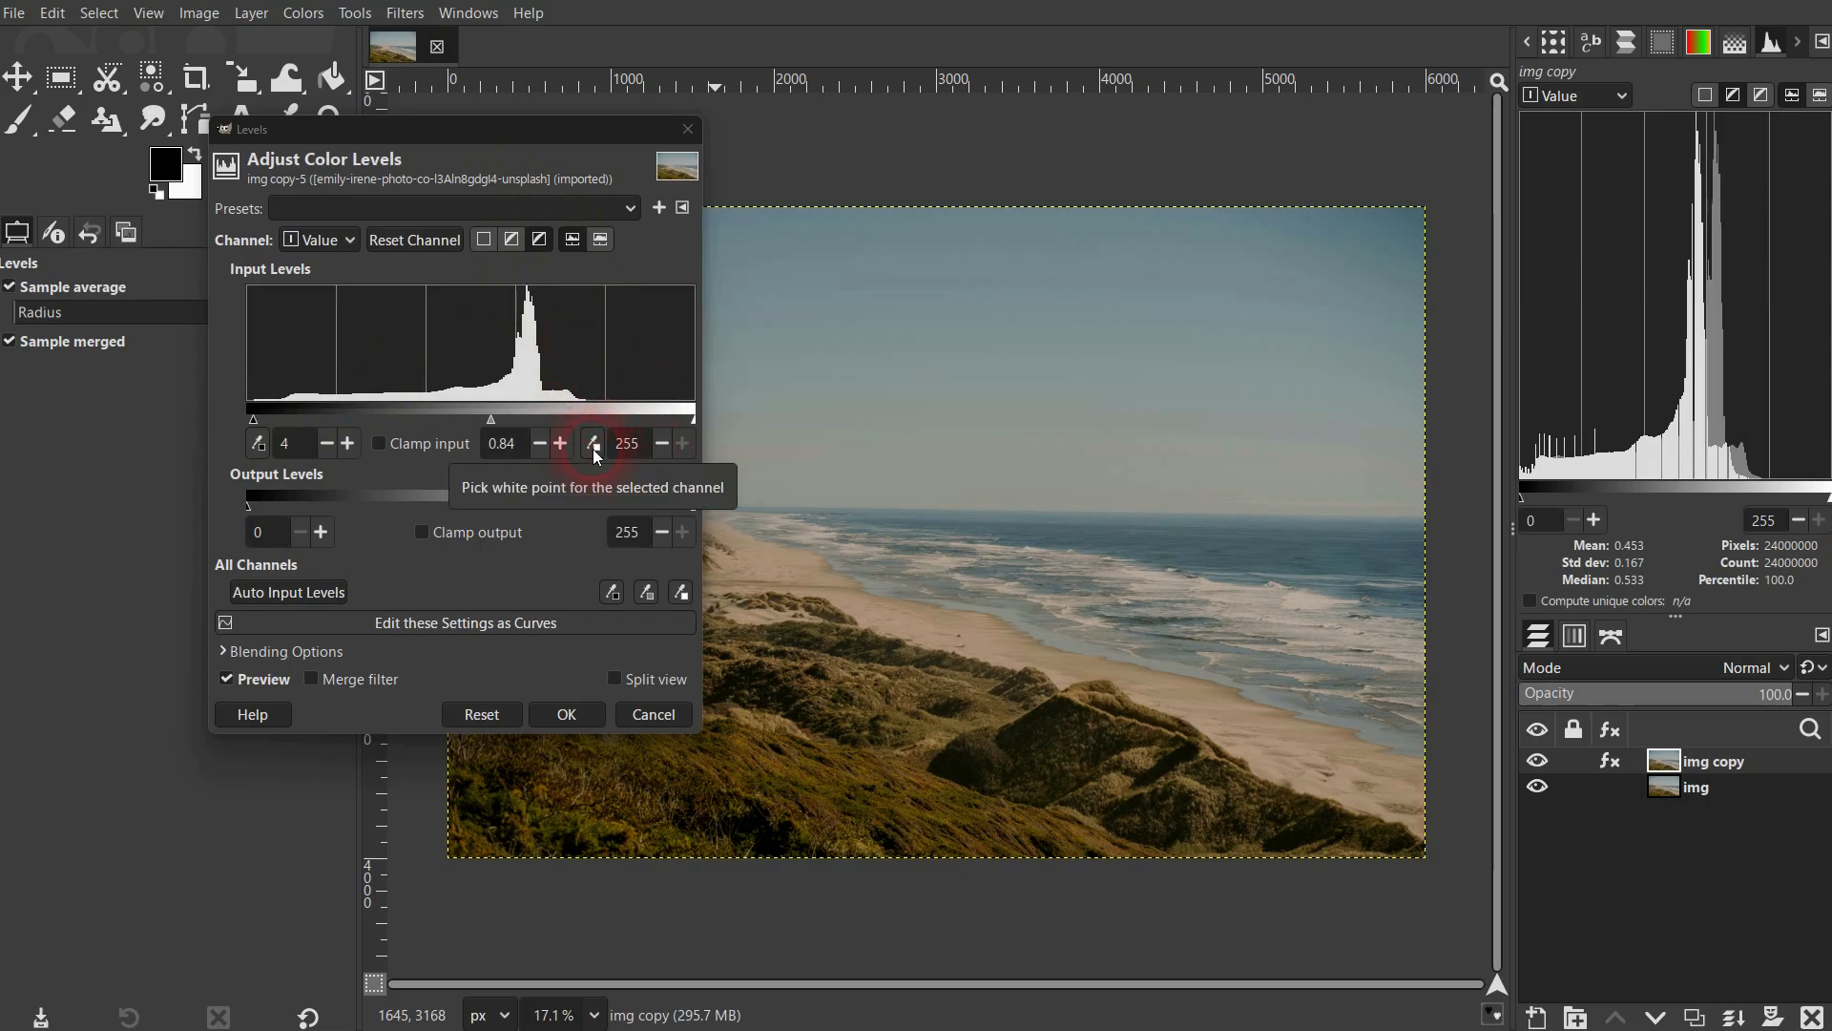
Move the Levels dialog off the photo and sample the Value channel's white point from the bright surf near the shoreline.
drag(589, 129, 459, 139)
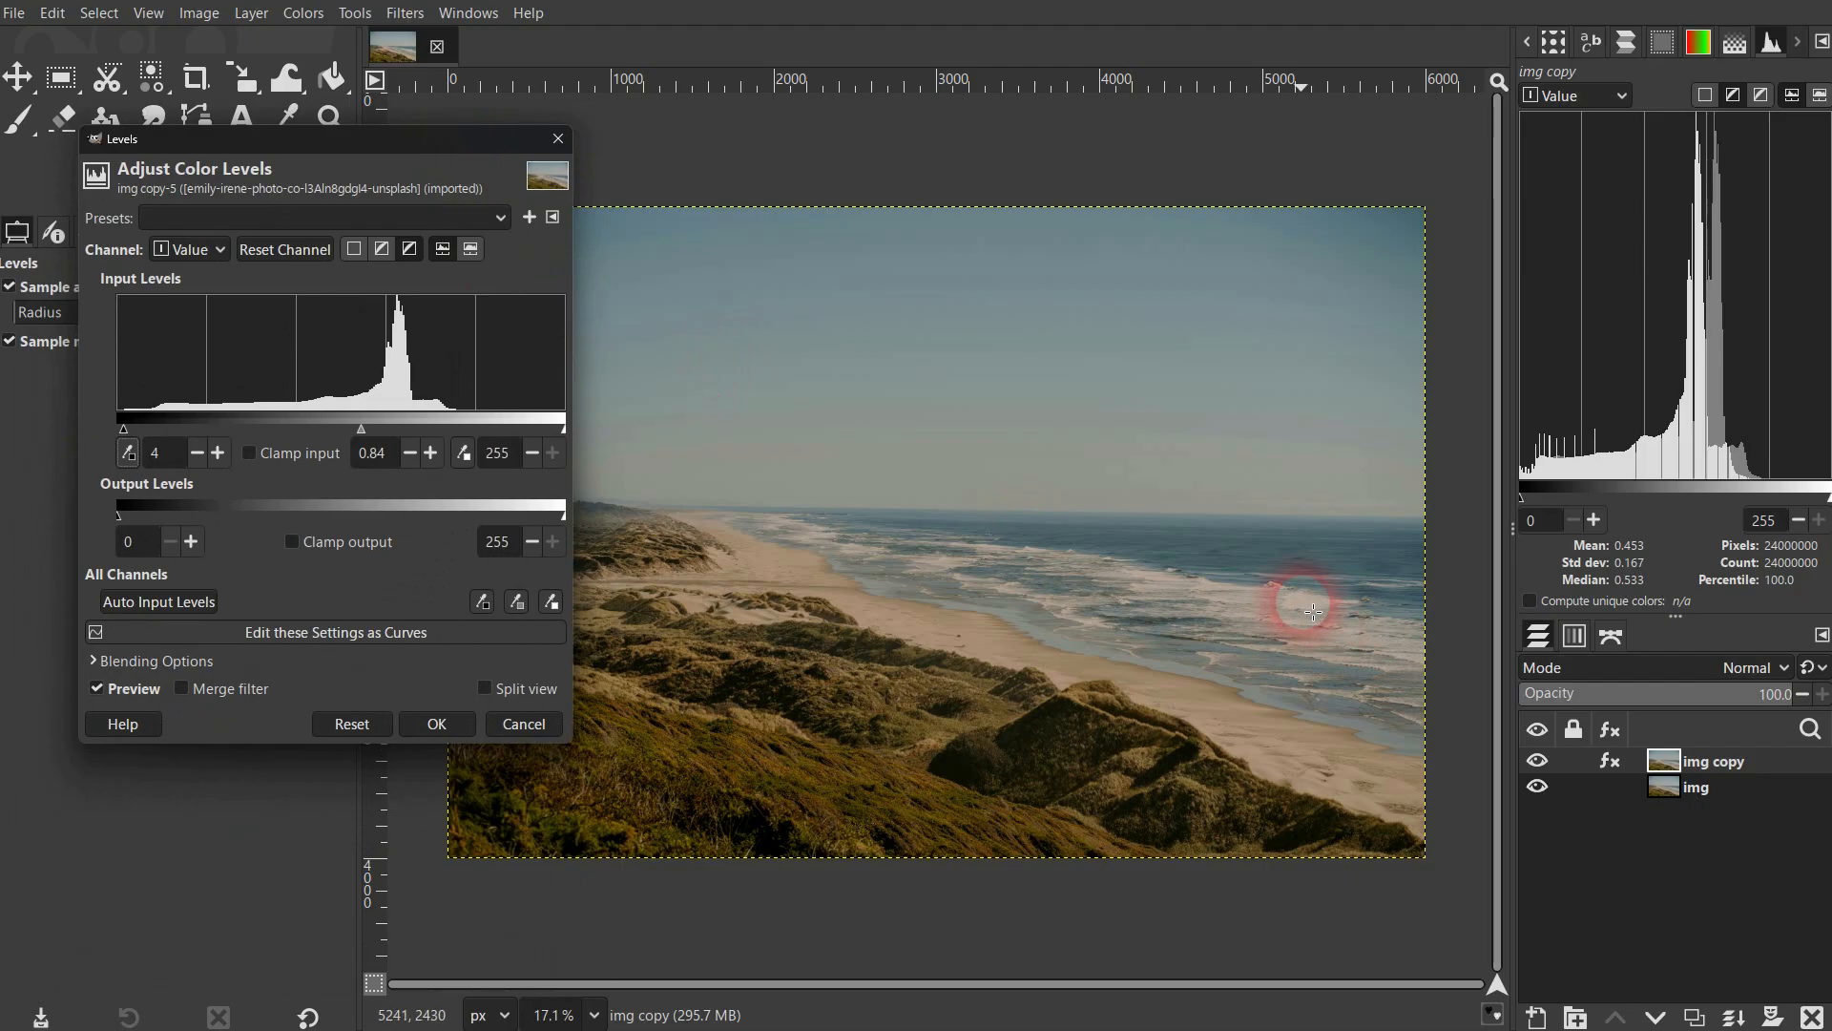
click(462, 452)
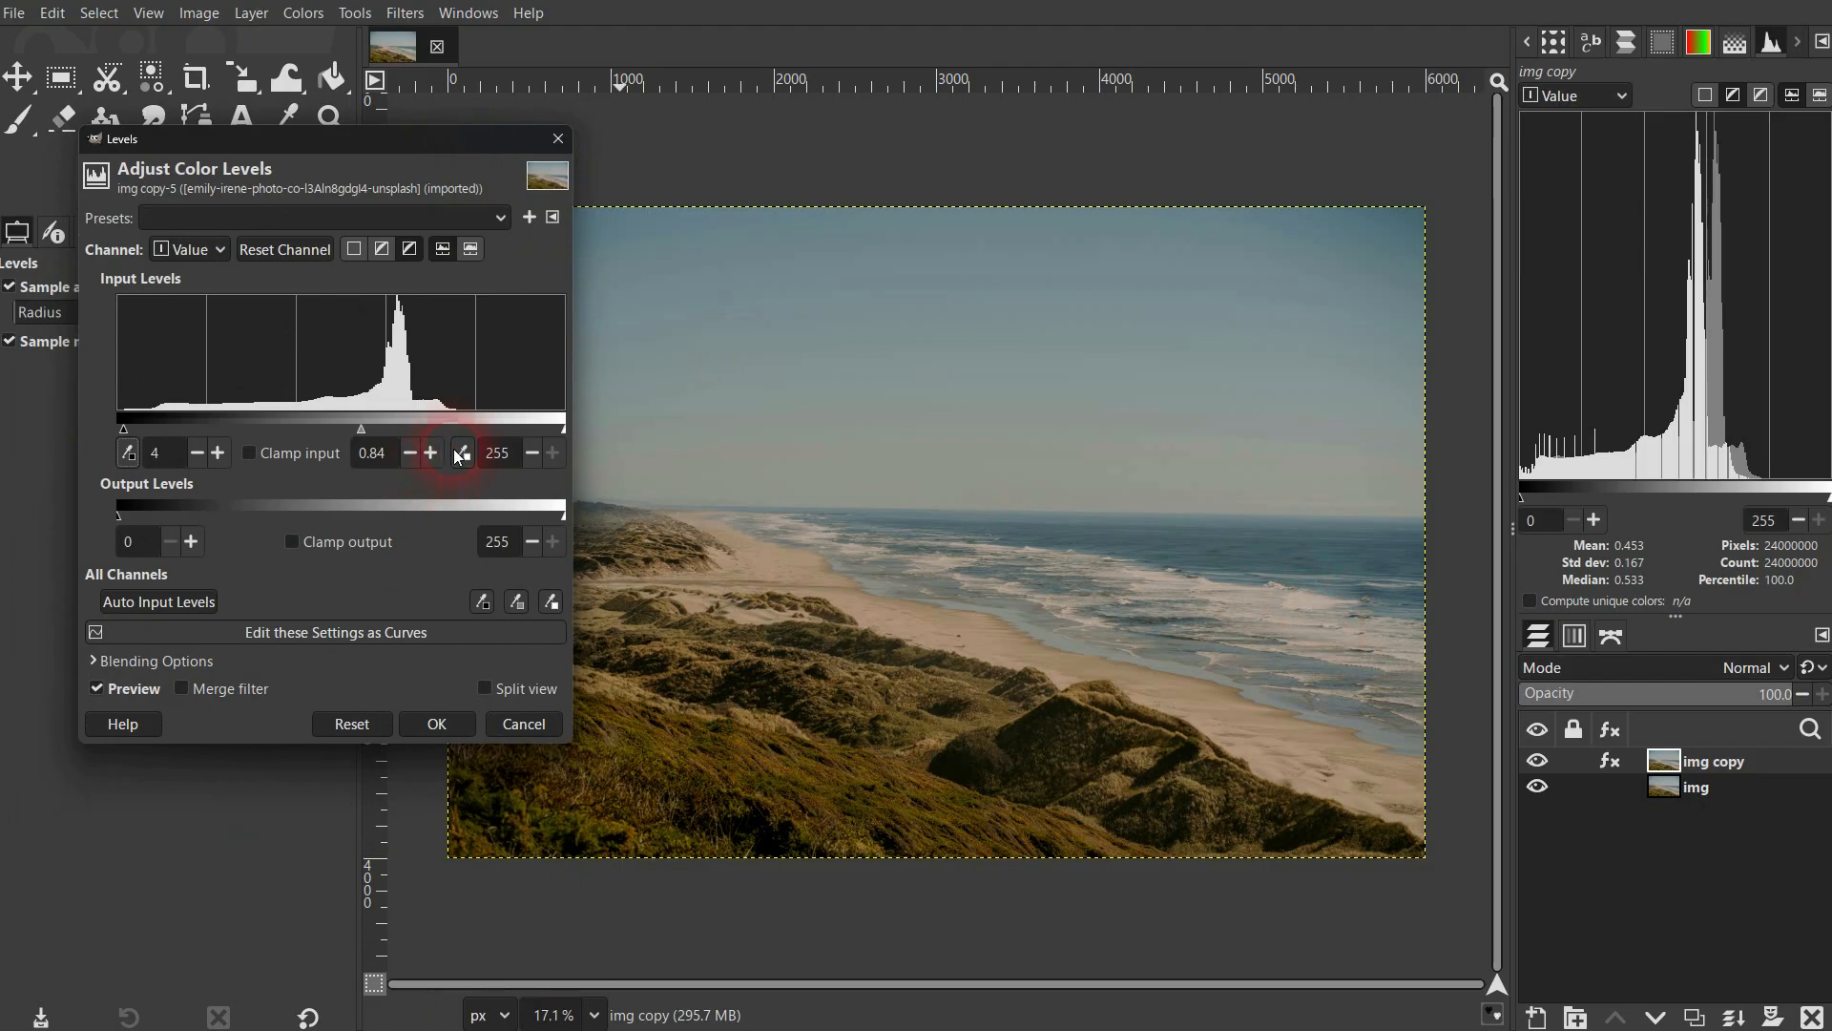
click(1339, 621)
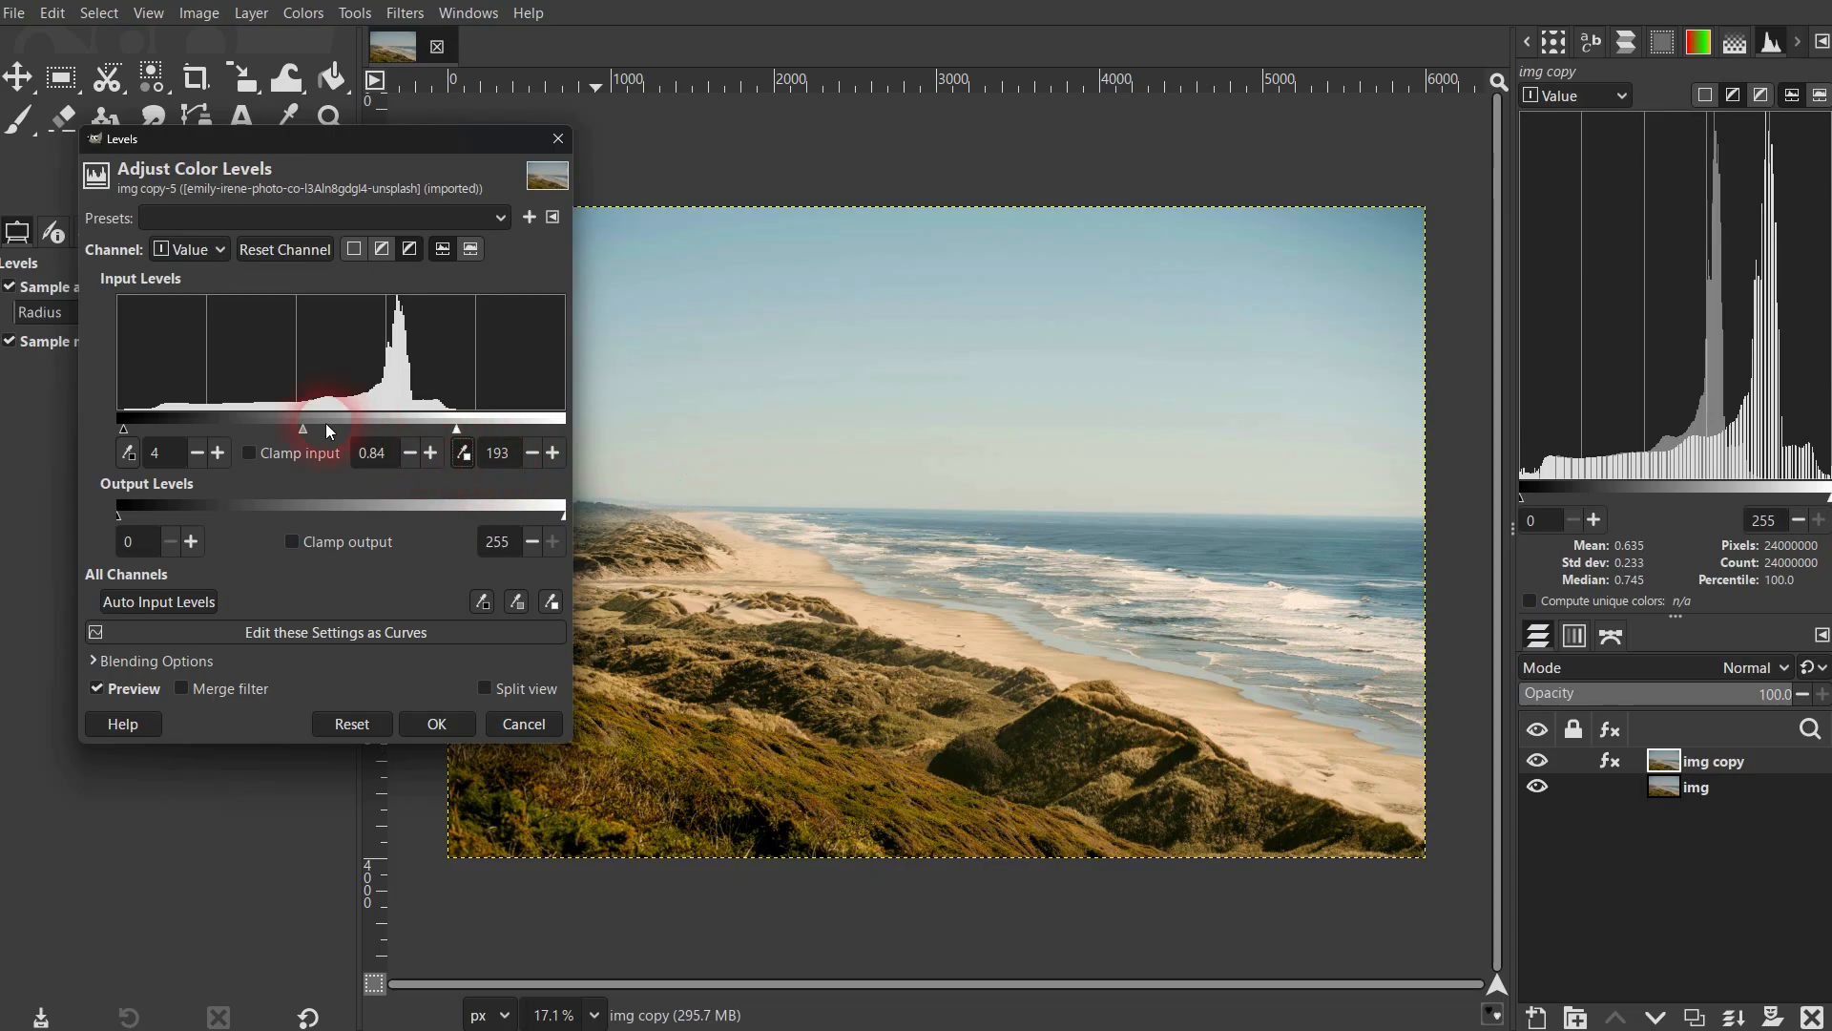
Try the Value channel's midtones at 0.81, return them to 0.84, and apply the Levels adjustment.
drag(303, 428, 309, 437)
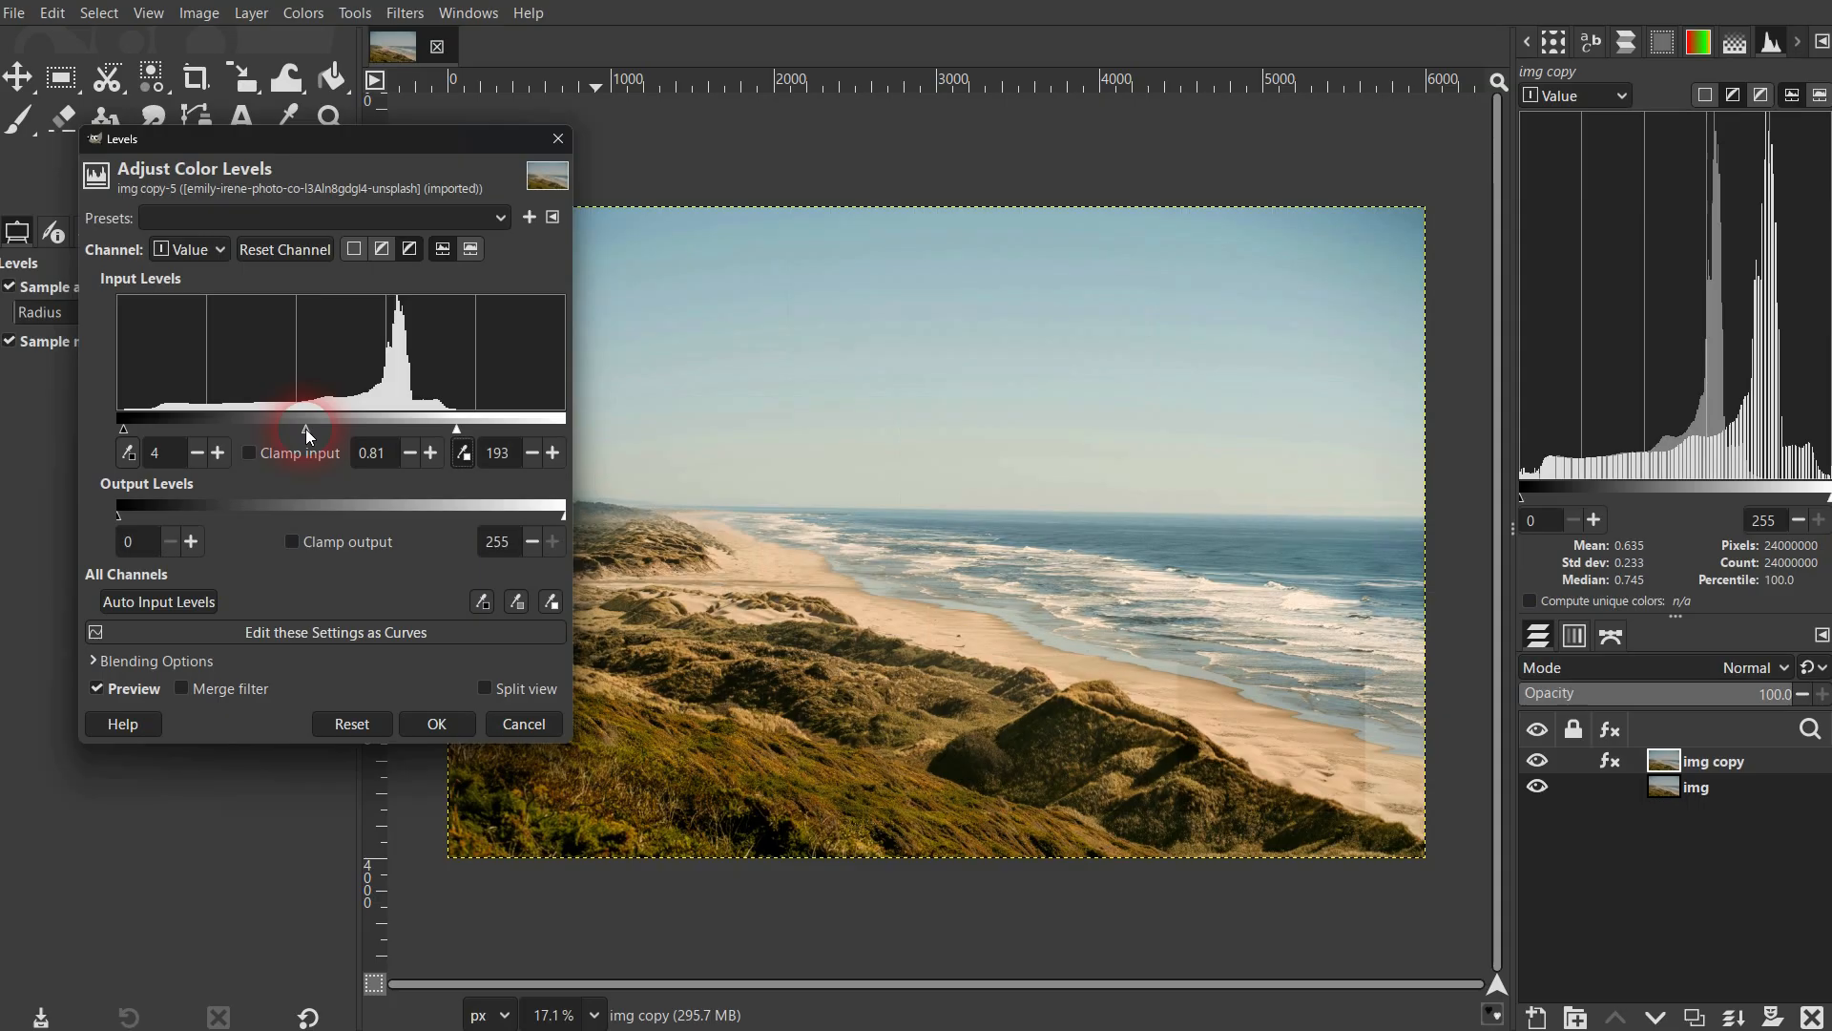
click(431, 454)
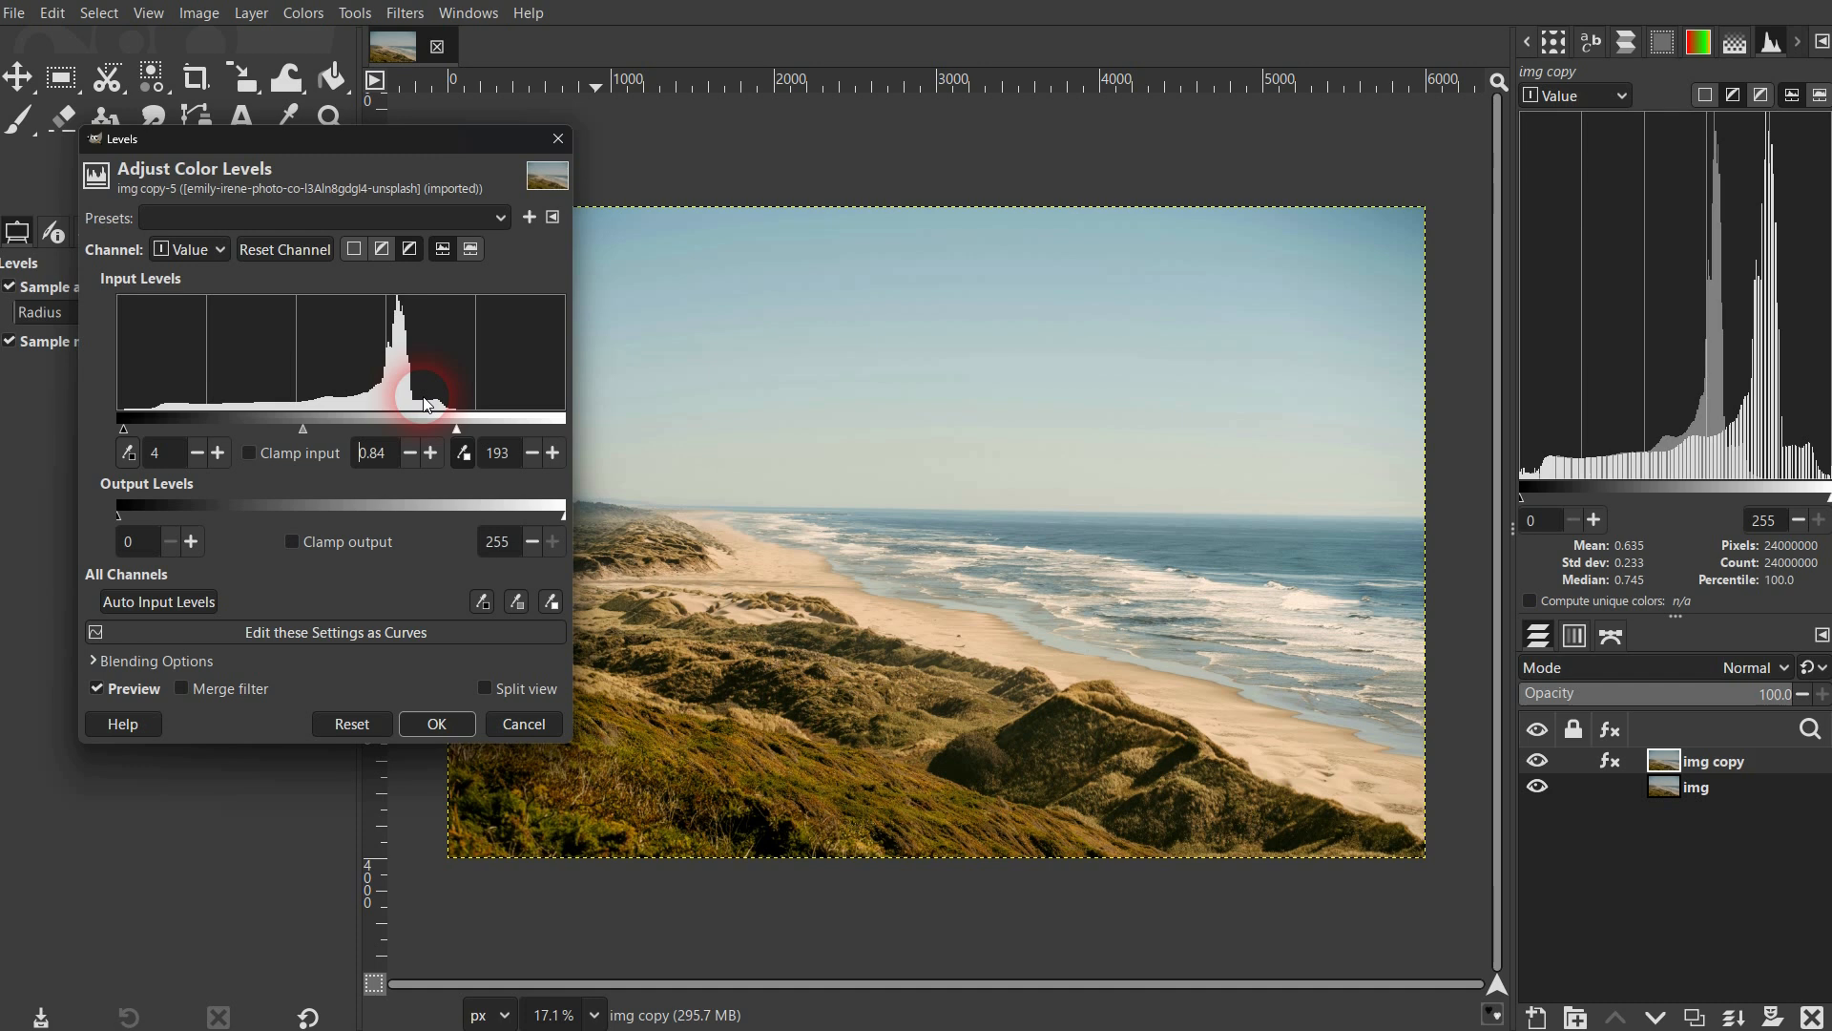
click(435, 727)
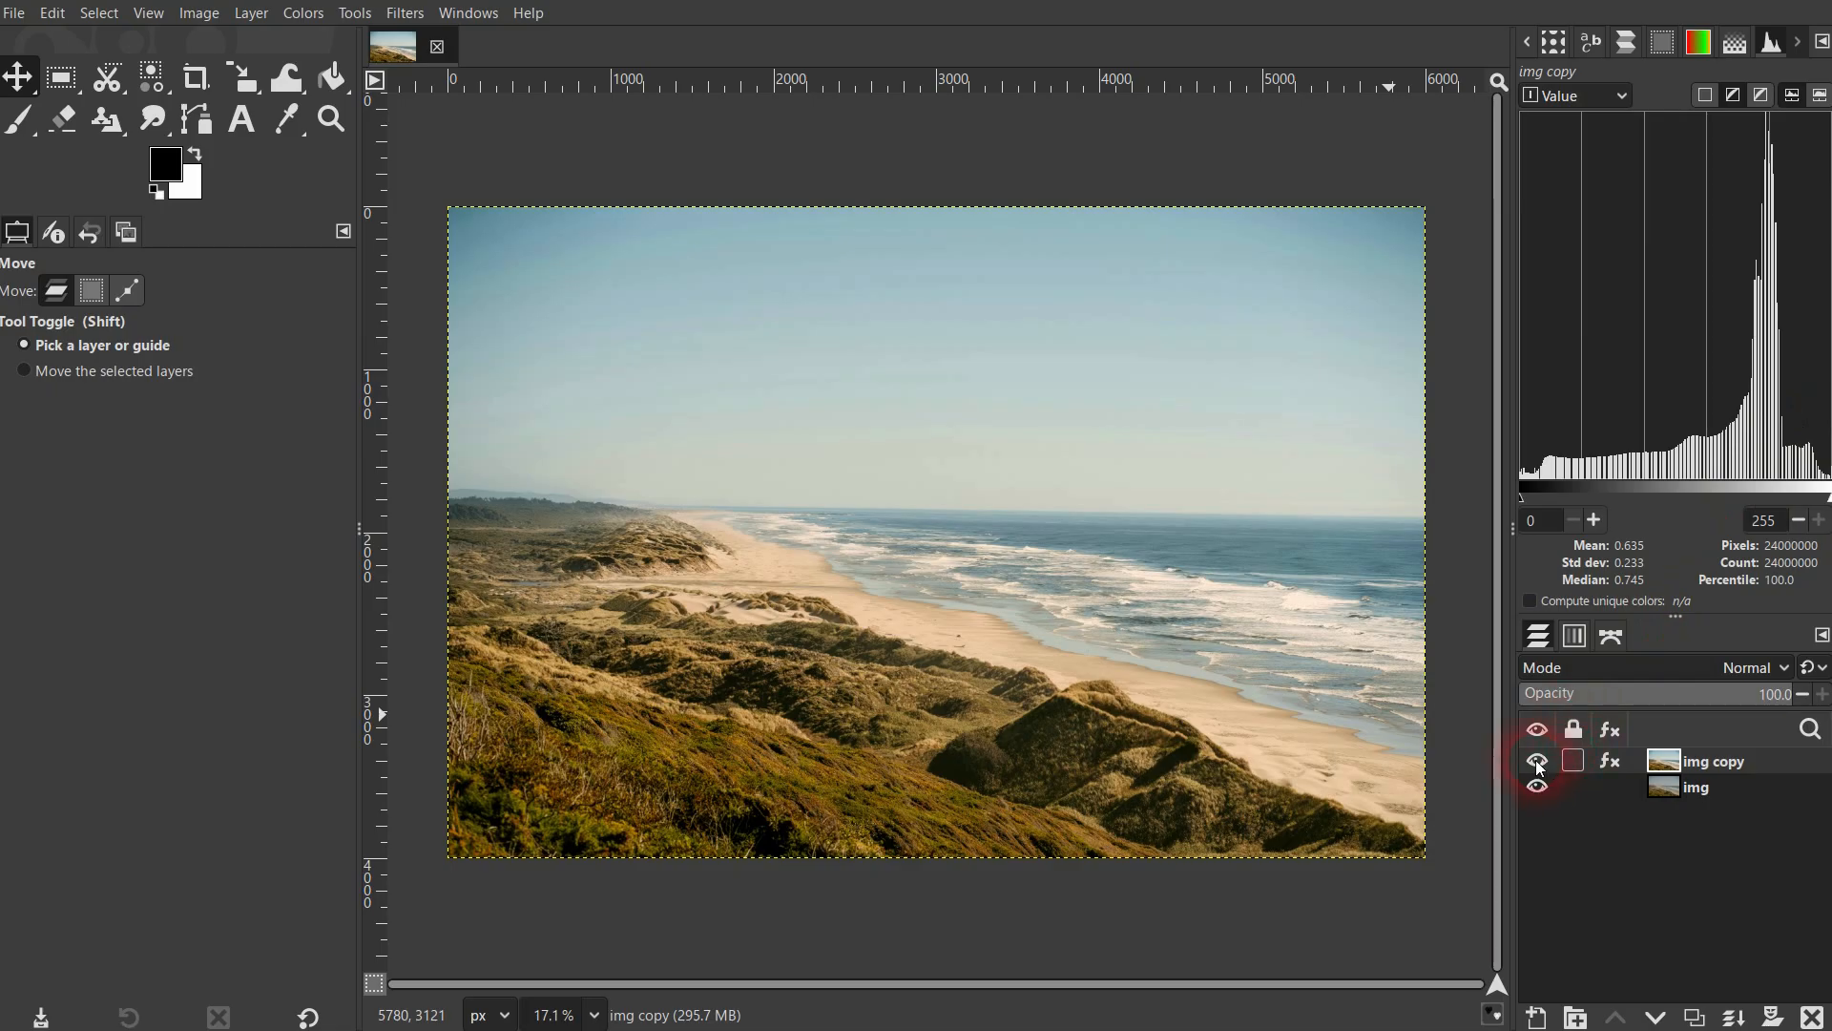
Hide and show the img copy layer to compare the adjusted photo with the original.
click(1536, 760)
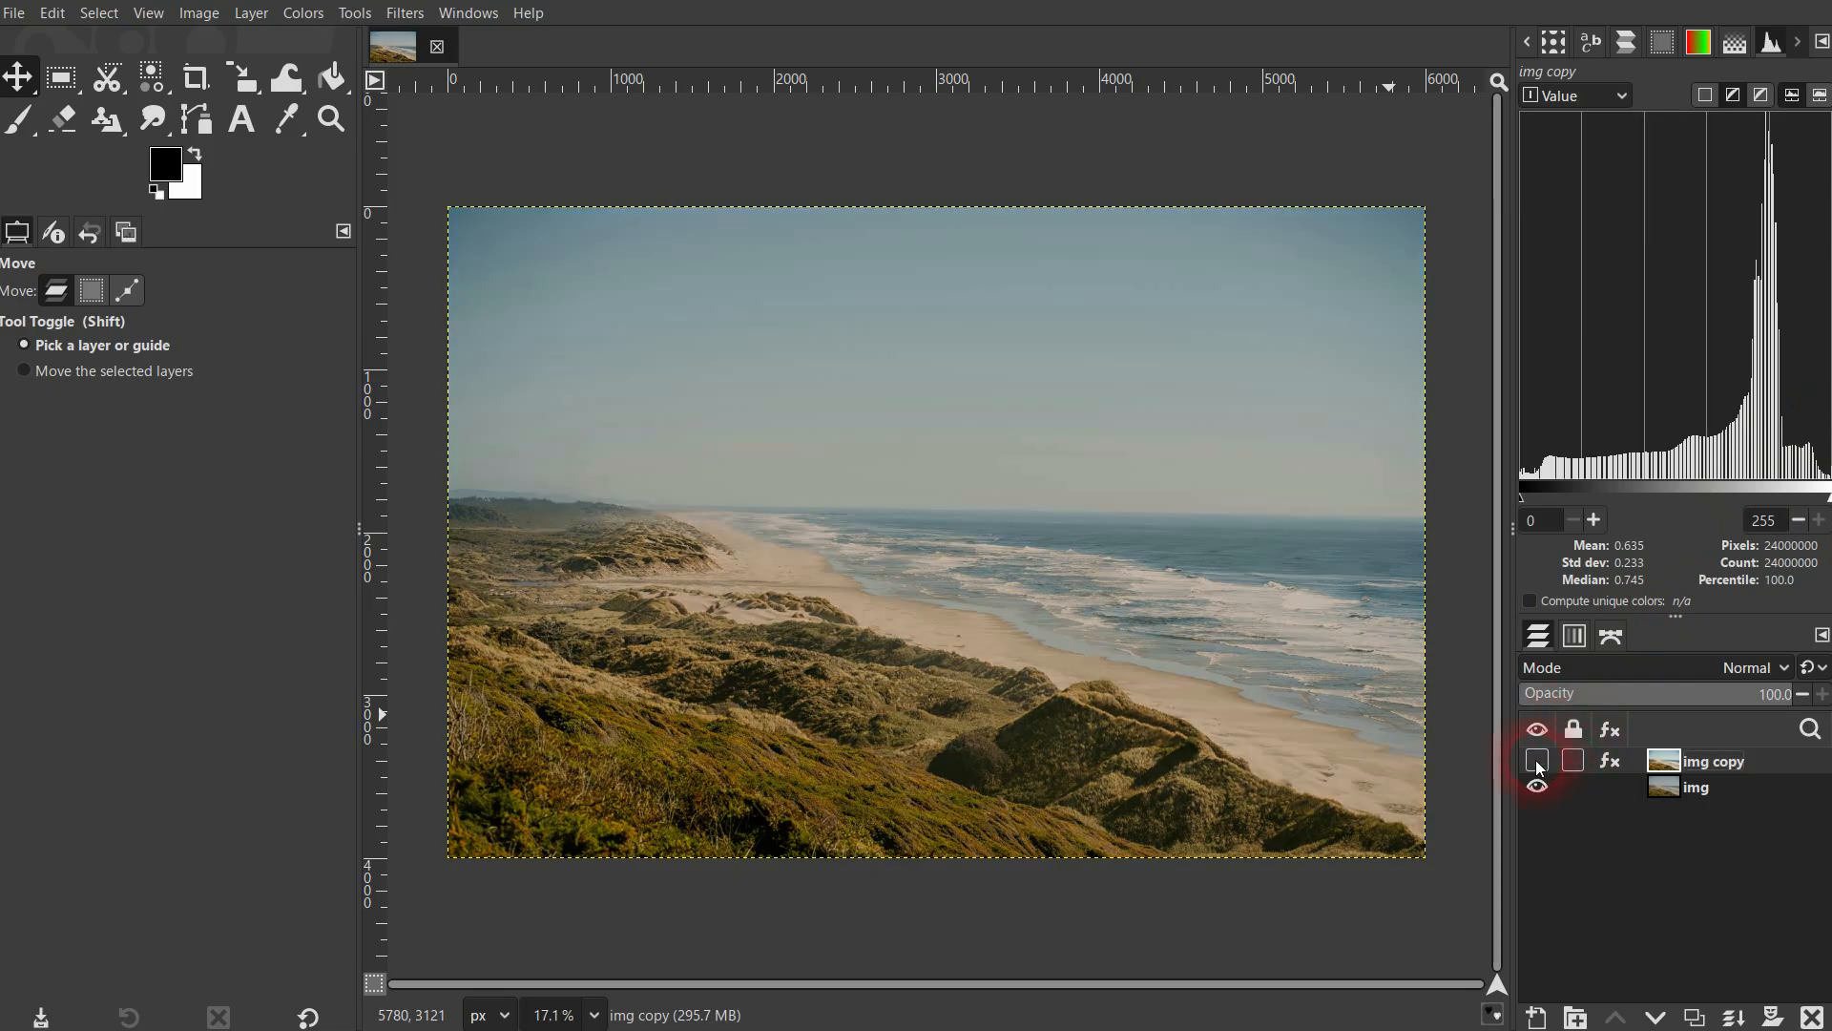
click(1536, 760)
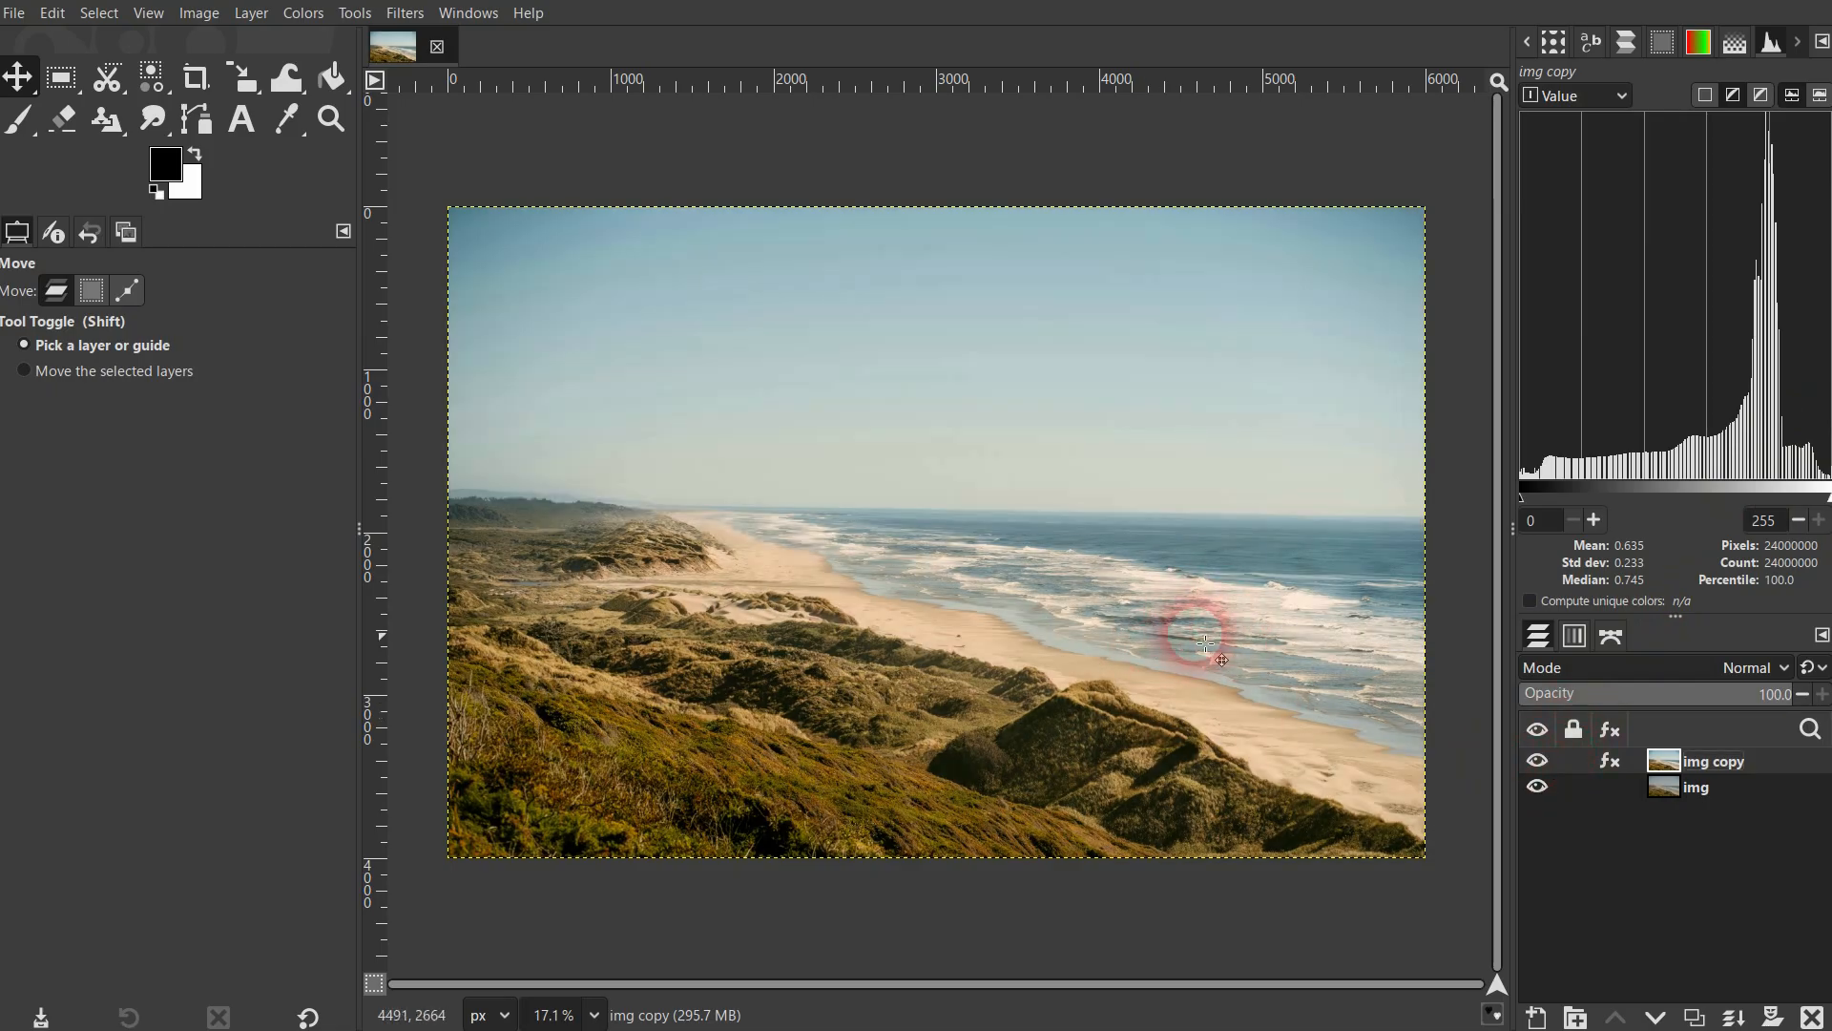